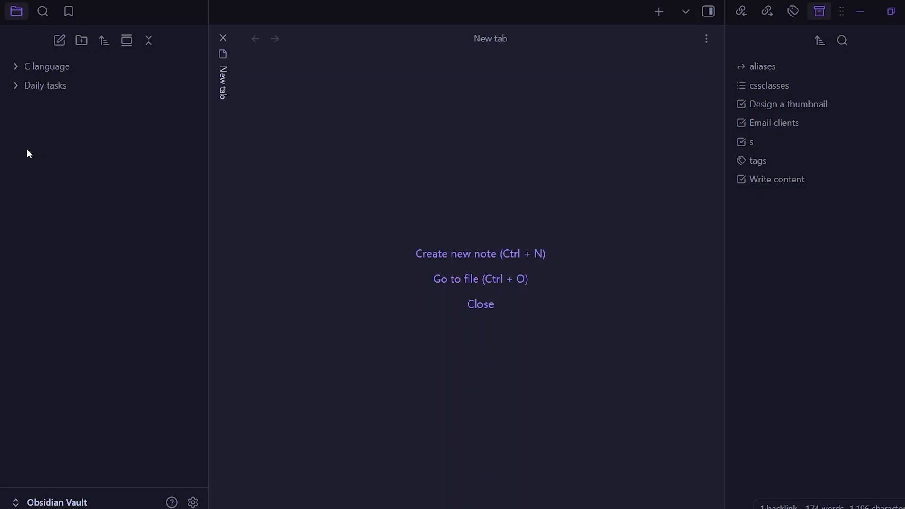
Step: Show the vault's note graph, and view the Introduction and What is Dev C++ notes in the C language folder
{"action": "left_click", "coordinate": [1, 65]}
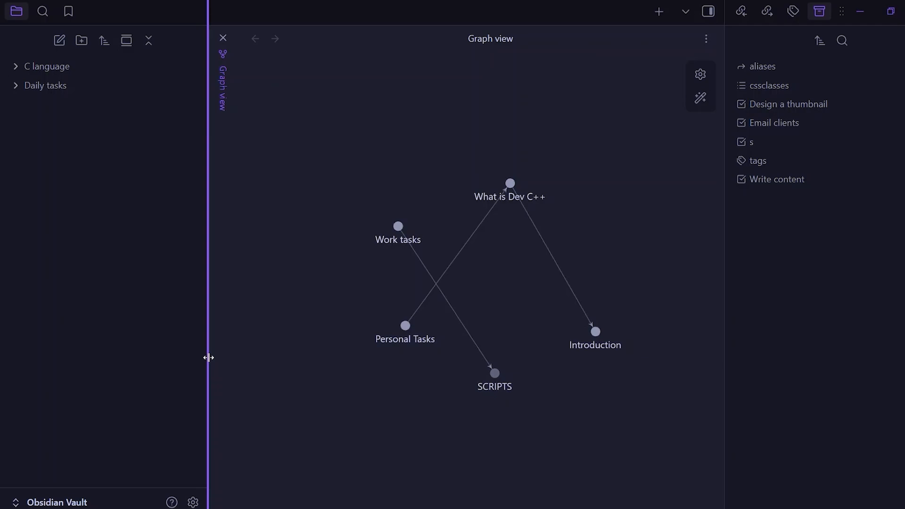
{"action": "left_click", "coordinate": [67, 72]}
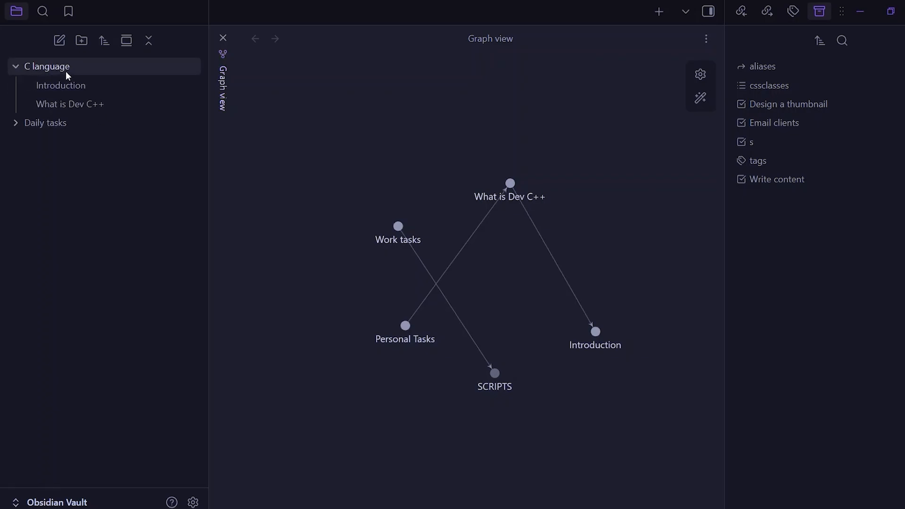
{"action": "left_click", "coordinate": [69, 84]}
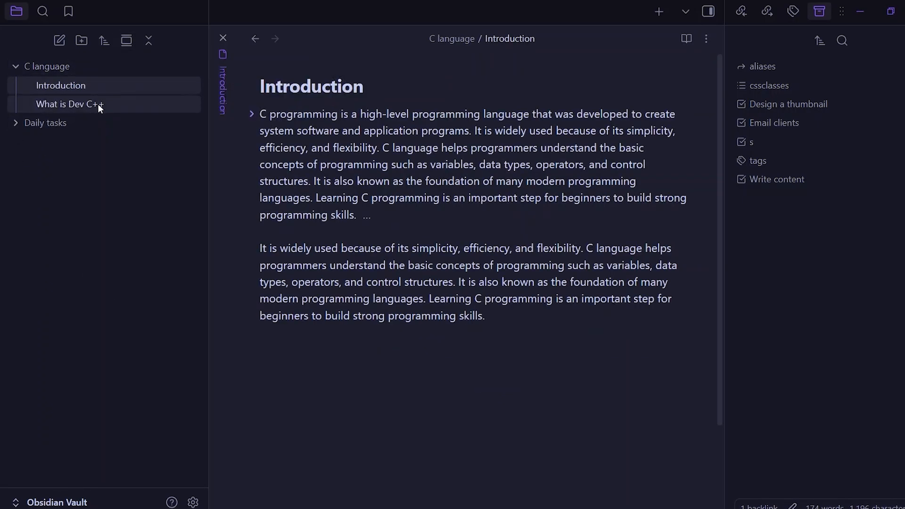
{"action": "mouse_move", "coordinate": [103, 94]}
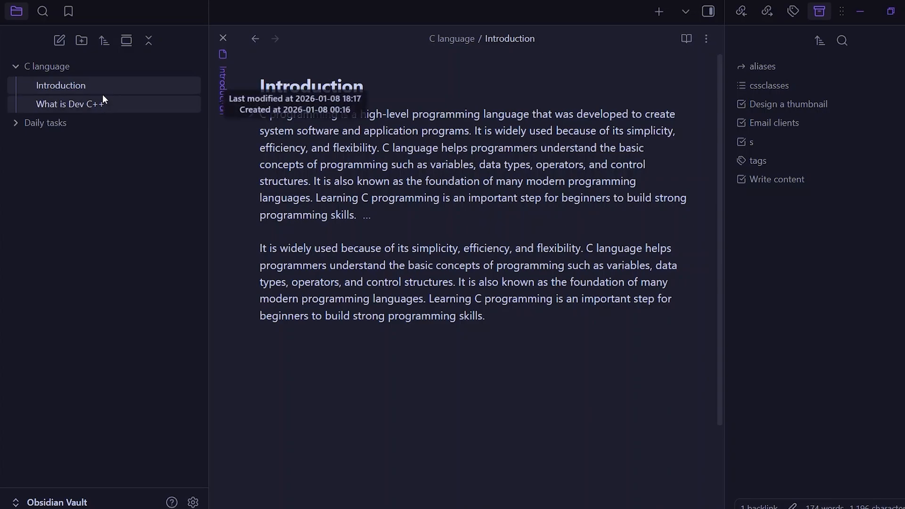
{"action": "left_click", "coordinate": [103, 111]}
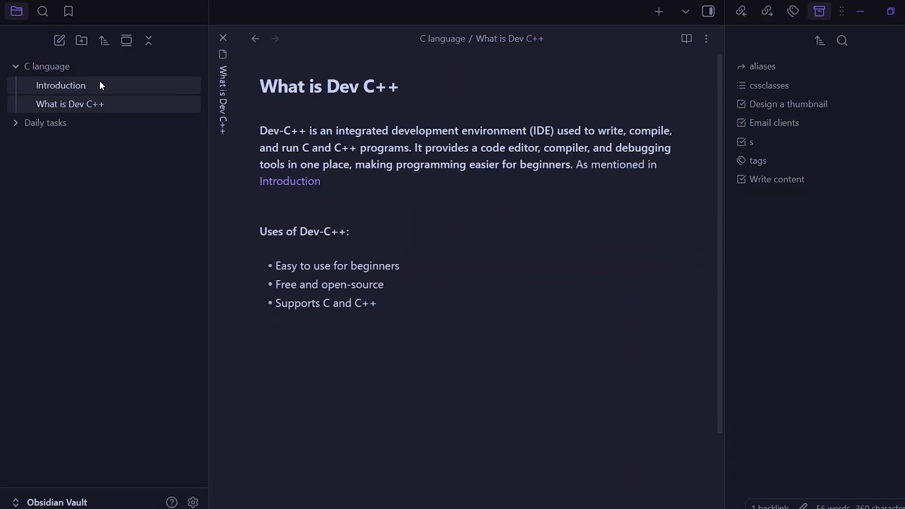
{"action": "left_click", "coordinate": [100, 82]}
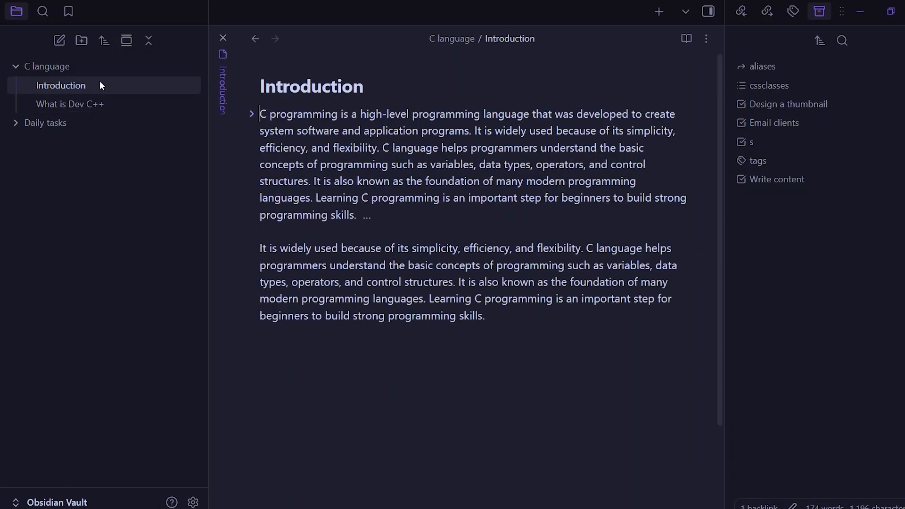
{"action": "left_click", "coordinate": [80, 107]}
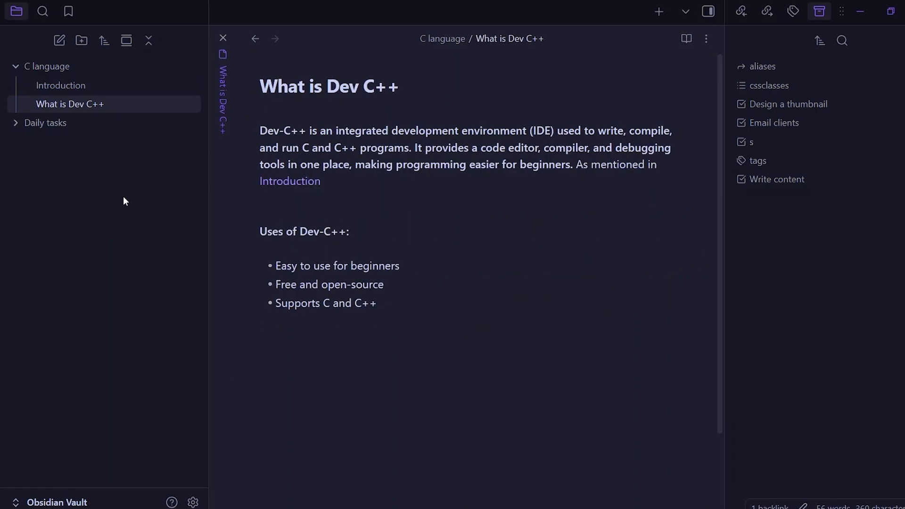
Step: Create a new folder at the vault's root with its default name and collapse it
{"action": "left_click", "coordinate": [86, 39]}
{"action": "key", "text": "Return"}
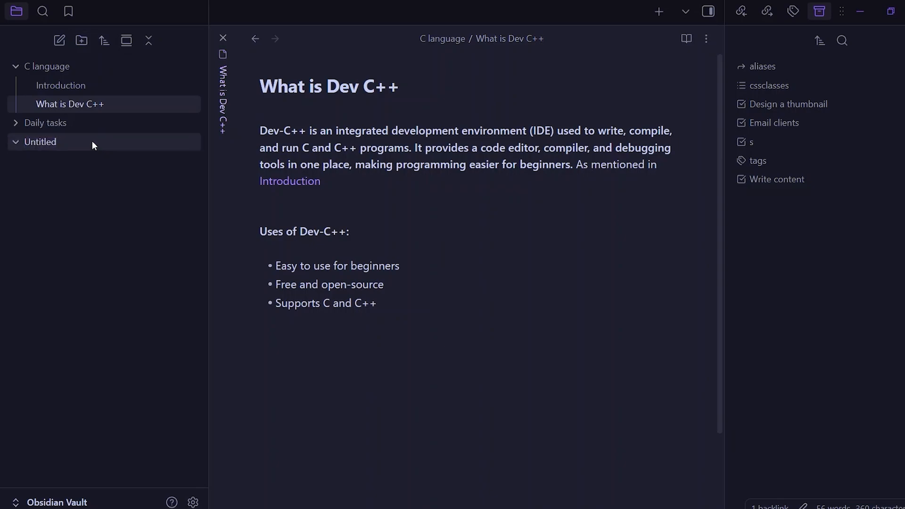
{"action": "left_click", "coordinate": [66, 141]}
{"action": "left_click", "coordinate": [90, 146]}
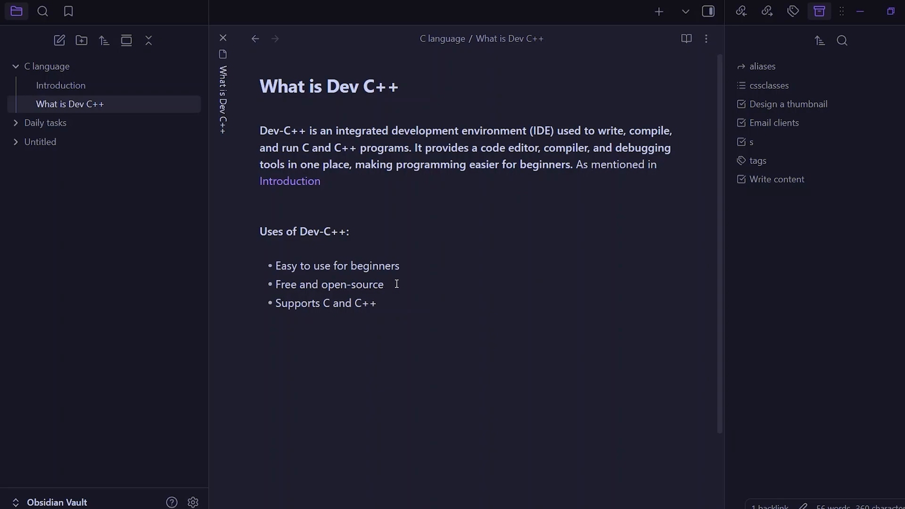
Step: Follow the Introduction link in the What is Dev C++ note and examine the note connections in the graph view
{"action": "left_click", "coordinate": [287, 180]}
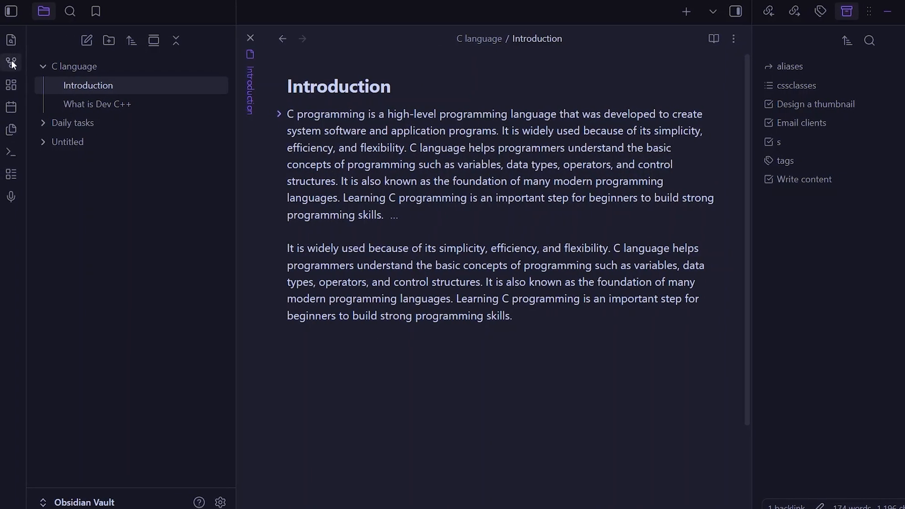
{"action": "left_click", "coordinate": [3, 62]}
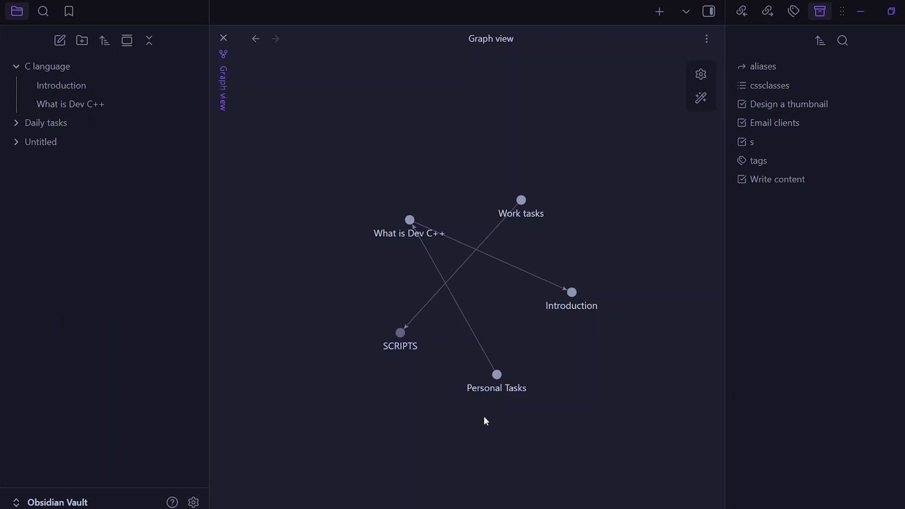
{"action": "left_click_drag", "start_coordinate": [516, 464], "coordinate": [427, 465]}
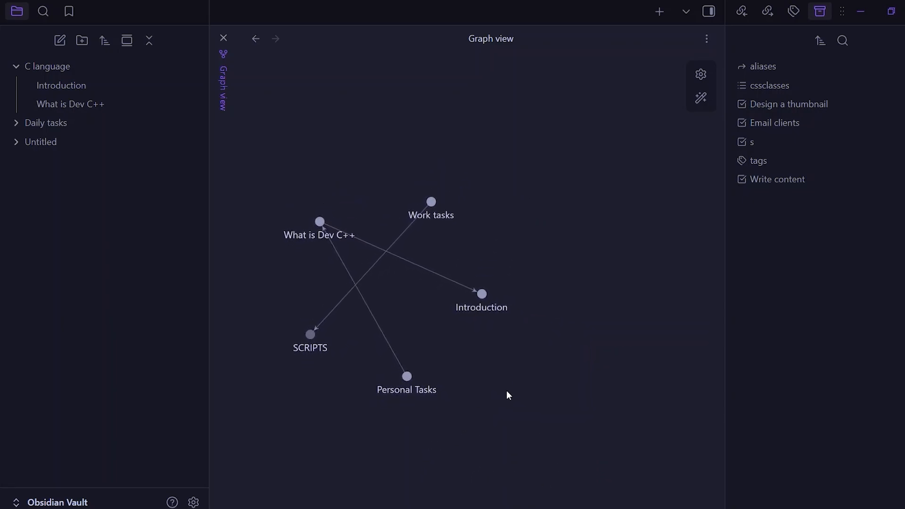
{"action": "scroll", "coordinate": [507, 392], "scroll_direction": "up", "scroll_amount": 2}
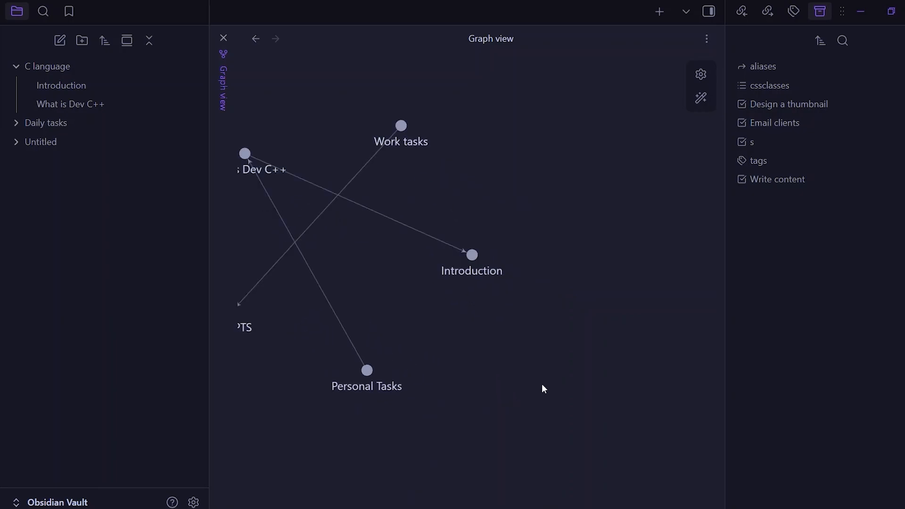
{"action": "left_click_drag", "start_coordinate": [507, 363], "coordinate": [609, 371]}
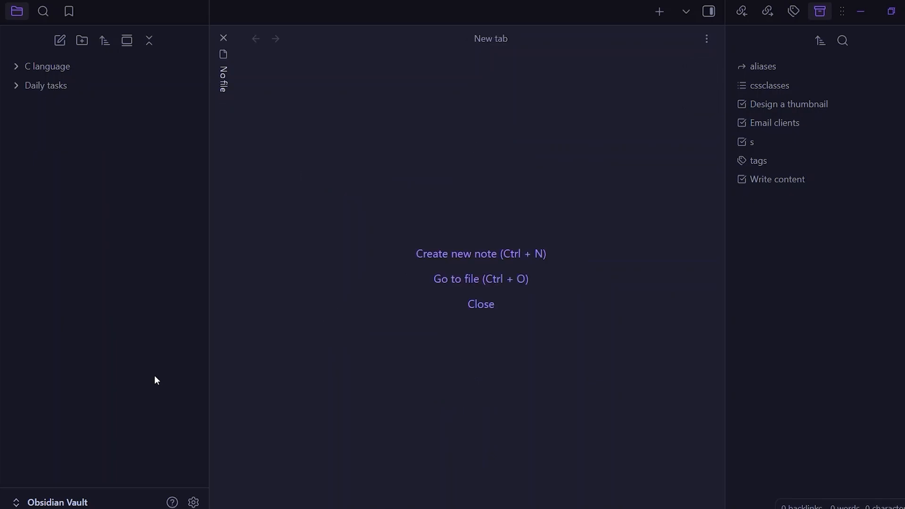
Step: Create a new folder named SUBJECT at the vault's root
{"action": "left_click", "coordinate": [79, 42]}
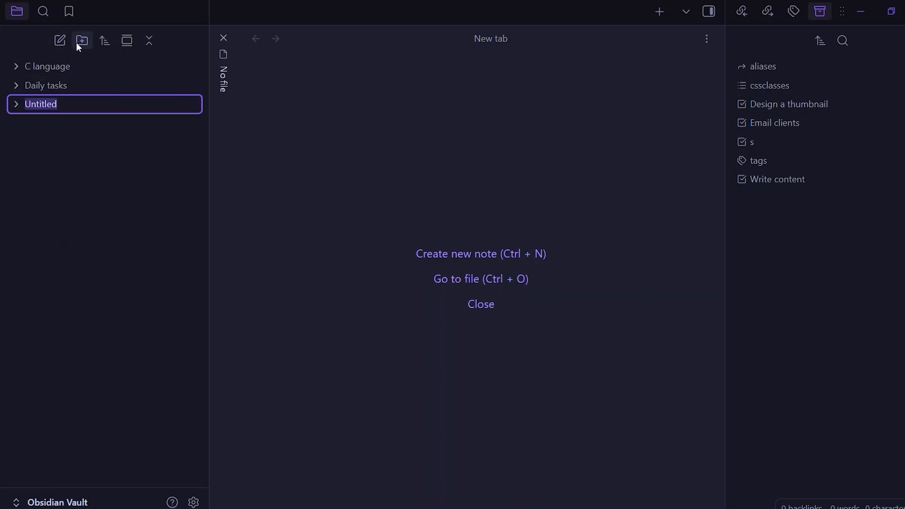
{"action": "key", "text": "BackSpace"}
{"action": "type", "text": "SUBJECT"}
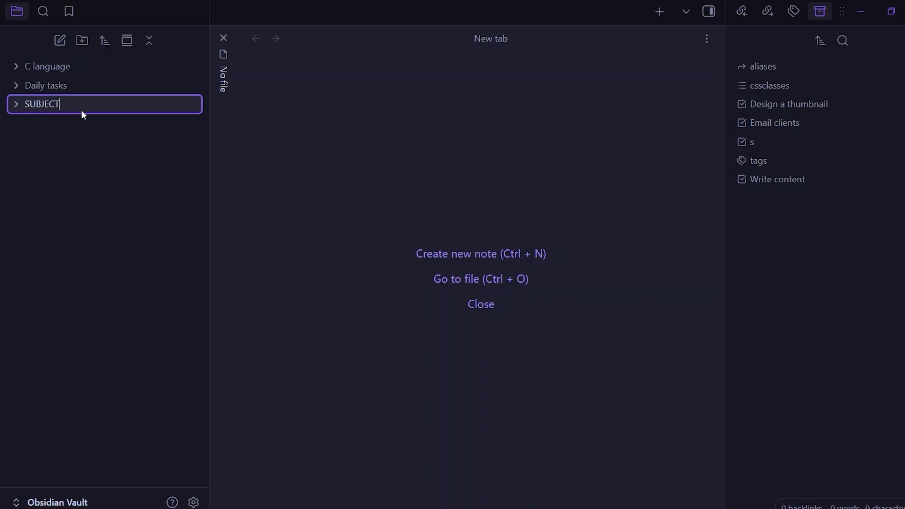
{"action": "key", "text": "Return"}
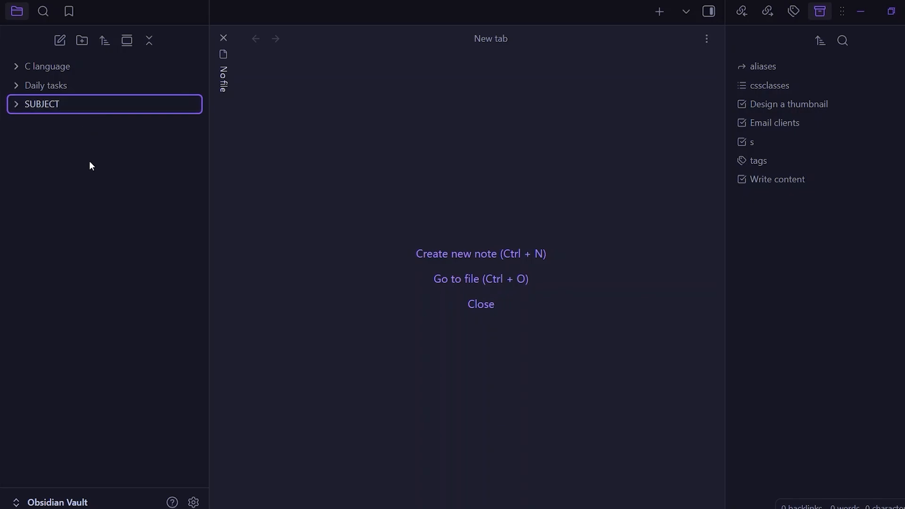
Step: Create a note titled BIOLOGY inside the SUBJECT folder
{"action": "left_click", "coordinate": [64, 107]}
{"action": "right_click", "coordinate": [65, 107]}
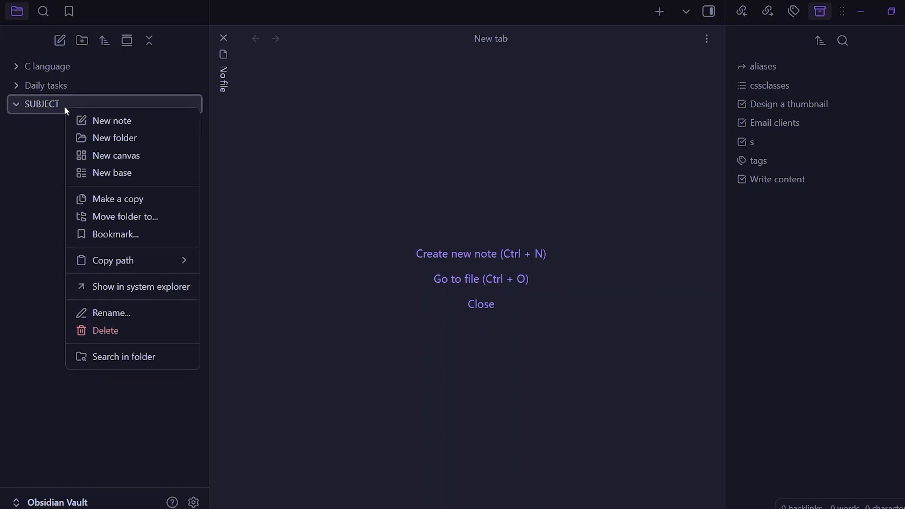
{"action": "left_click", "coordinate": [114, 123]}
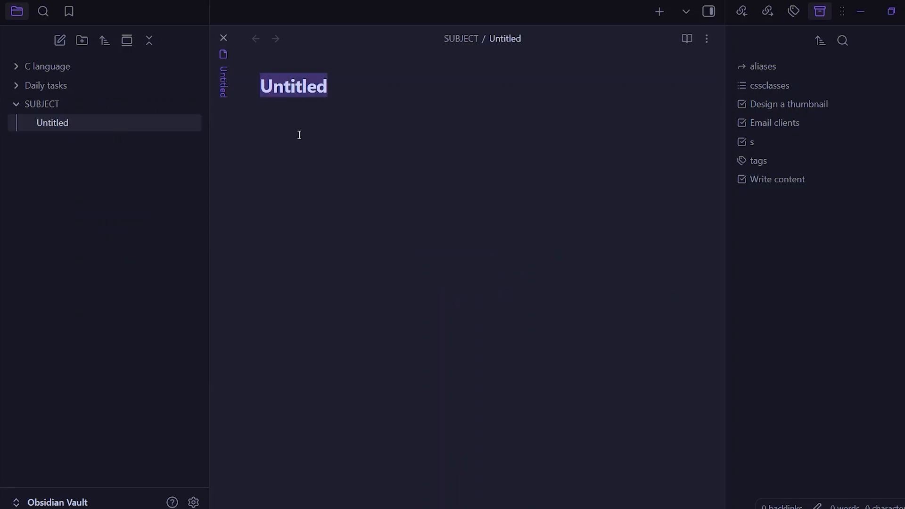
{"action": "key", "text": "BackSpace"}
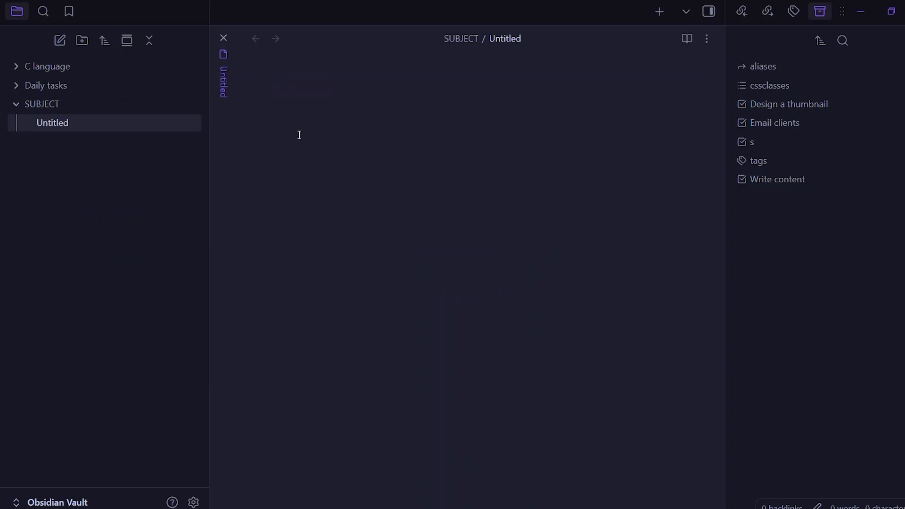
{"action": "type", "text": "BIOLOGY"}
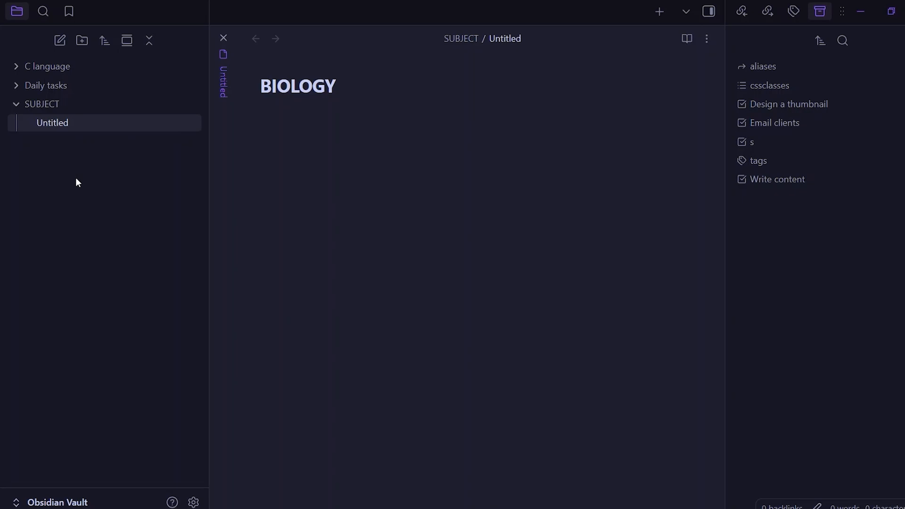
{"action": "left_click", "coordinate": [76, 178]}
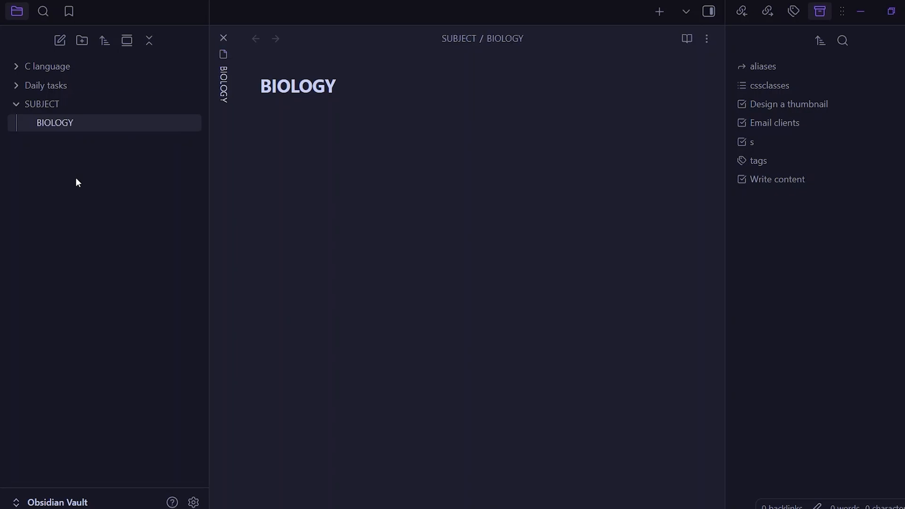
Step: Create a subfolder named MATHS inside the SUBJECT folder
{"action": "right_click", "coordinate": [78, 107]}
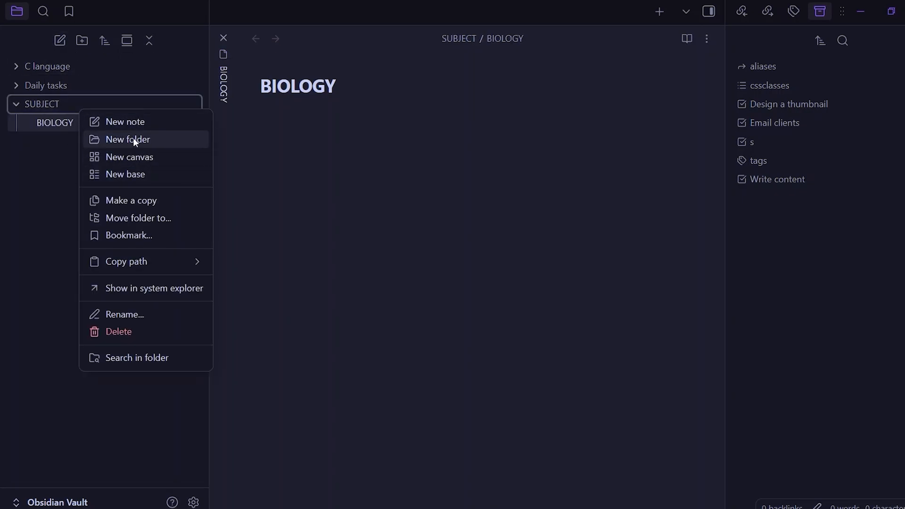
{"action": "left_click", "coordinate": [121, 141]}
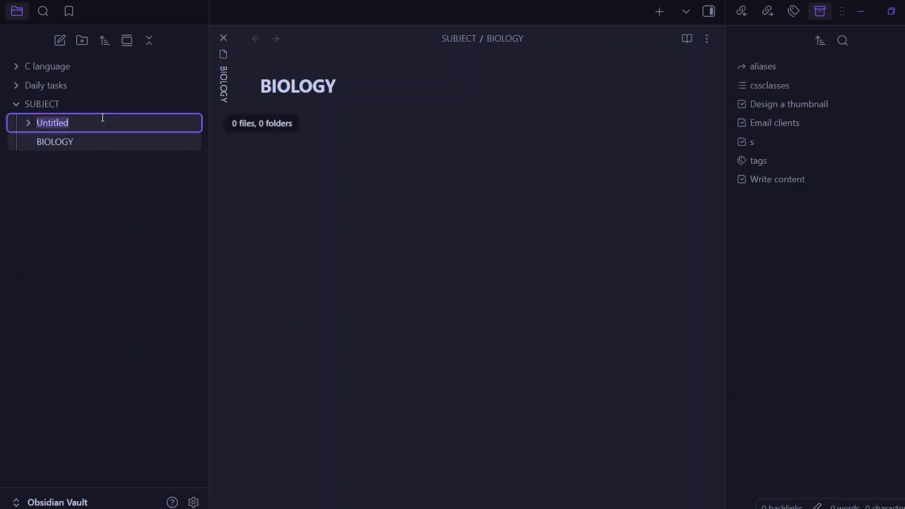
{"action": "key", "text": "BackSpace"}
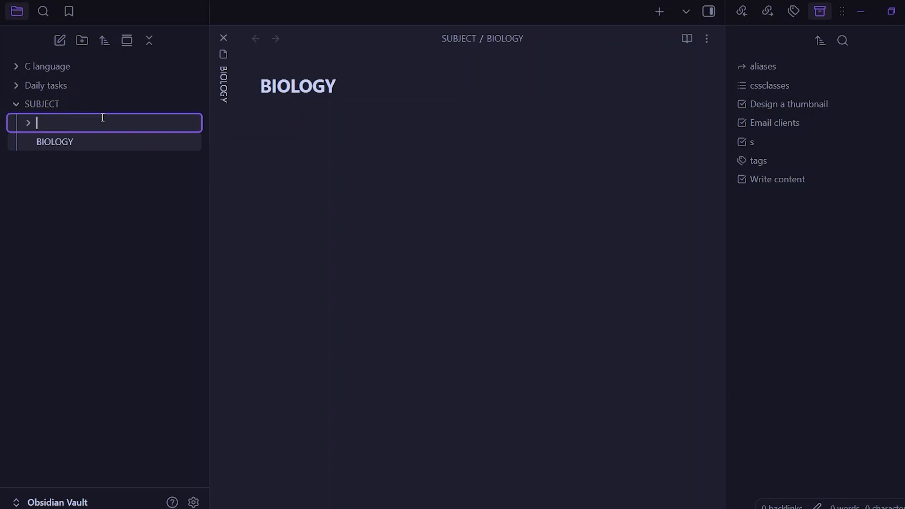
{"action": "type", "text": "MATHS"}
{"action": "key", "text": "Return"}
Step: Create a note titled "assignments" inside the MATHS subfolder
{"action": "right_click", "coordinate": [95, 126]}
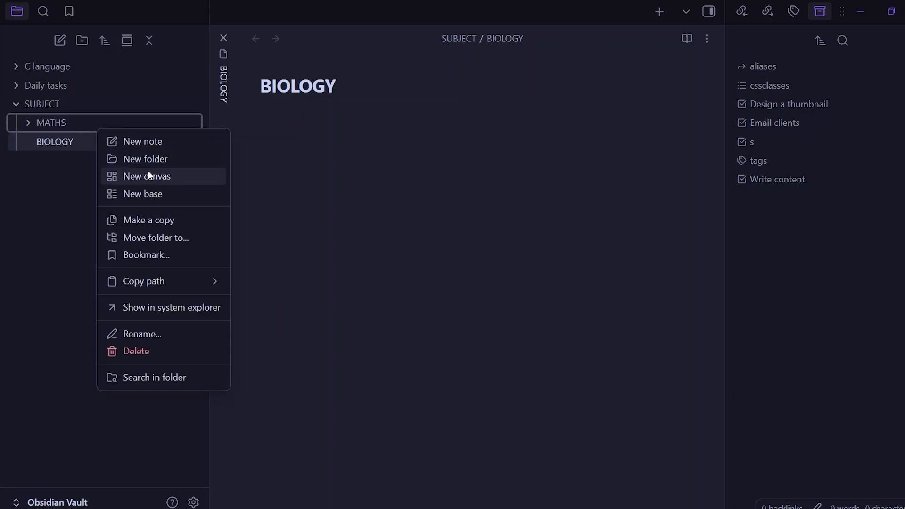
{"action": "left_click", "coordinate": [143, 142]}
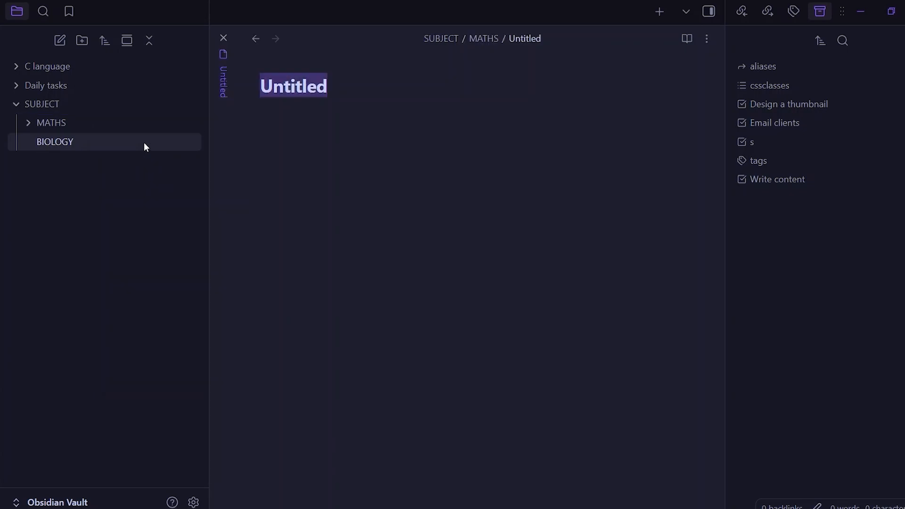
{"action": "key", "text": "BackSpace"}
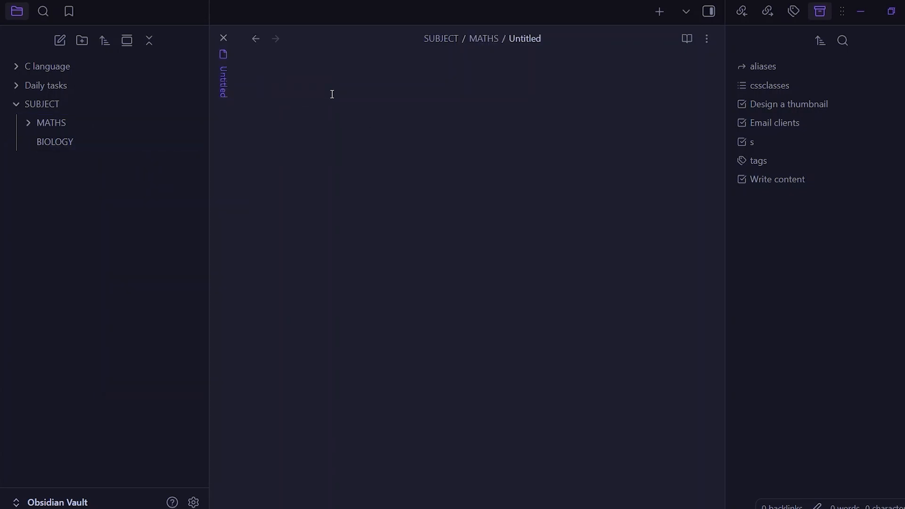
{"action": "type", "text": "assignments"}
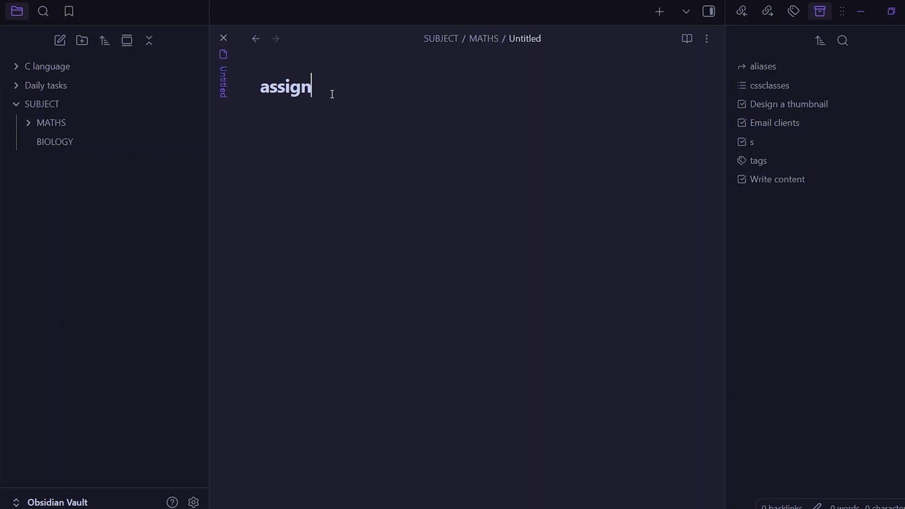
{"action": "key", "text": "Return"}
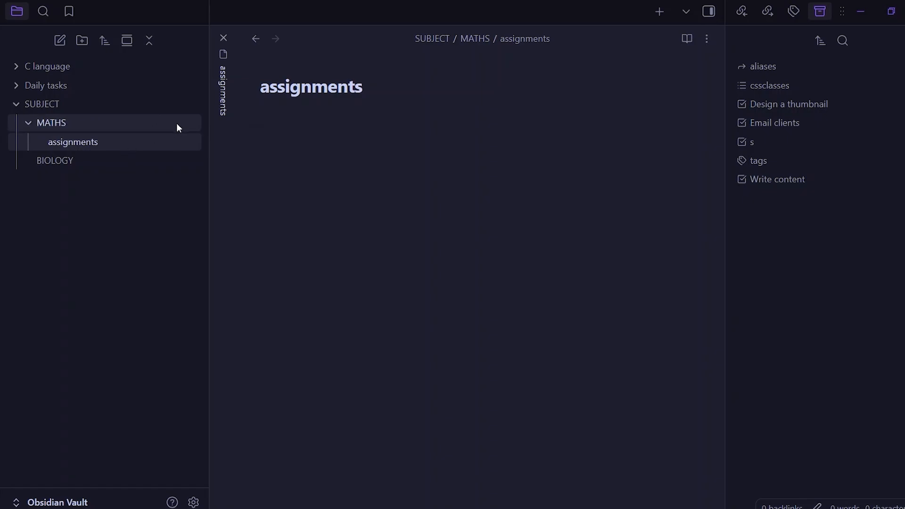
Step: Add a note titled "syllabus topics" to the MATHS subfolder and collapse that subfolder
{"action": "right_click", "coordinate": [75, 118]}
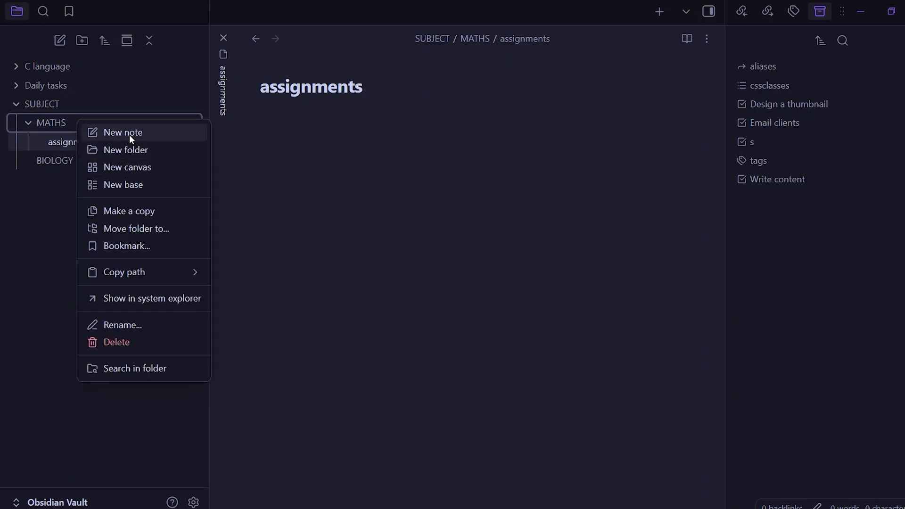
{"action": "left_click", "coordinate": [130, 134]}
{"action": "key", "text": "BackSpace"}
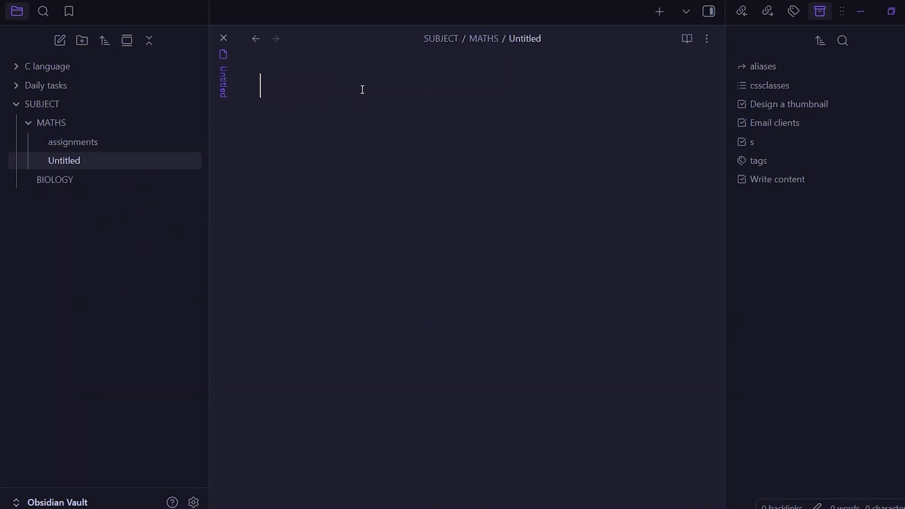
{"action": "type", "text": "syllabus topics"}
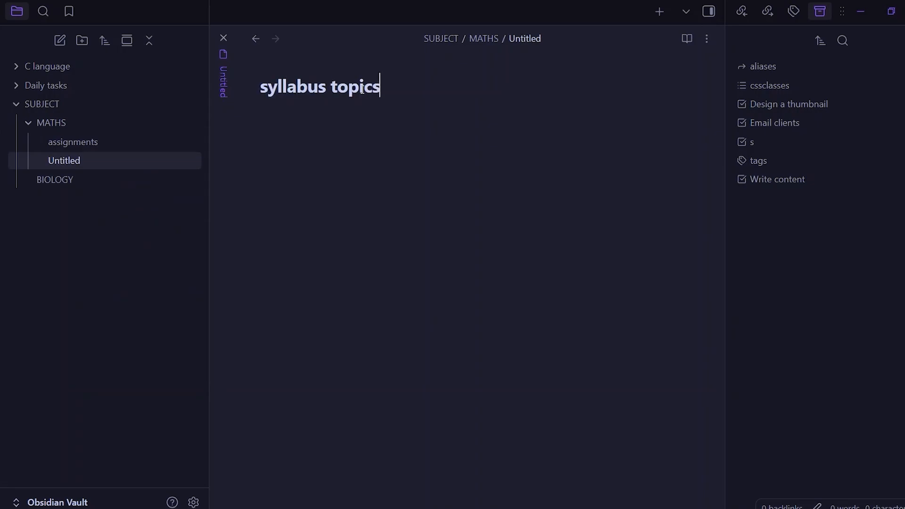
{"action": "left_click", "coordinate": [143, 299]}
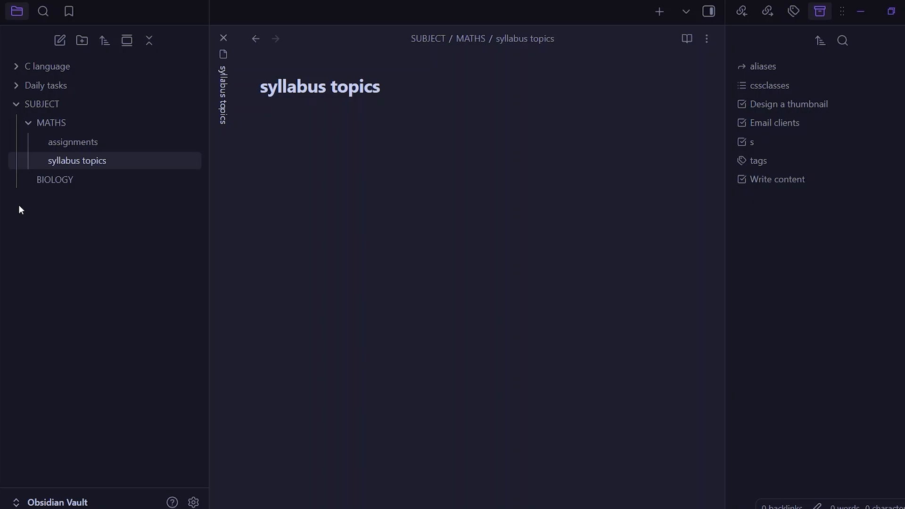
{"action": "left_click", "coordinate": [95, 125]}
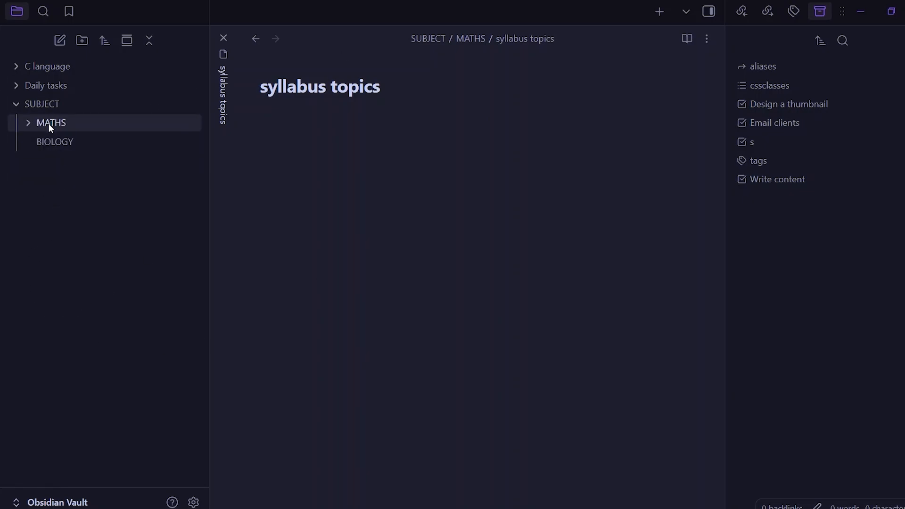
Step: Expand the MATHS subfolder and view its assignments and syllabus topics notes
{"action": "left_click", "coordinate": [49, 123]}
{"action": "left_click", "coordinate": [85, 137]}
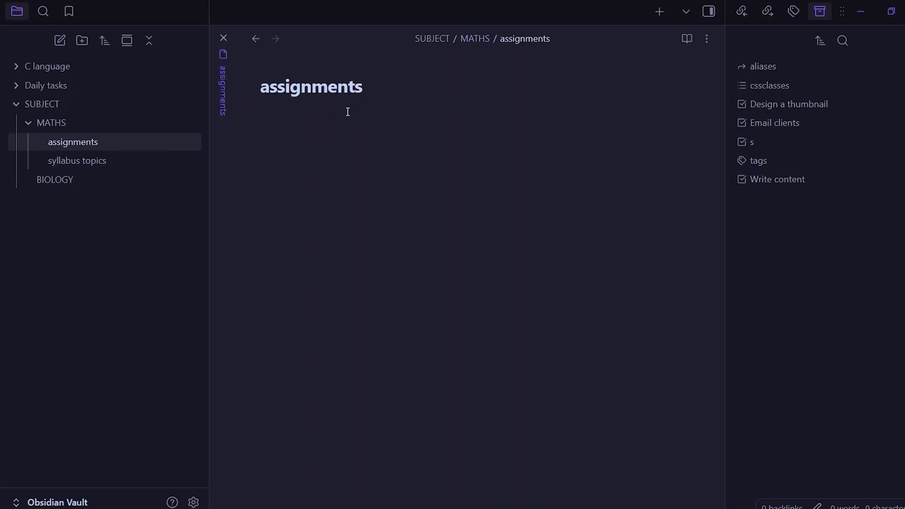
{"action": "left_click", "coordinate": [97, 161]}
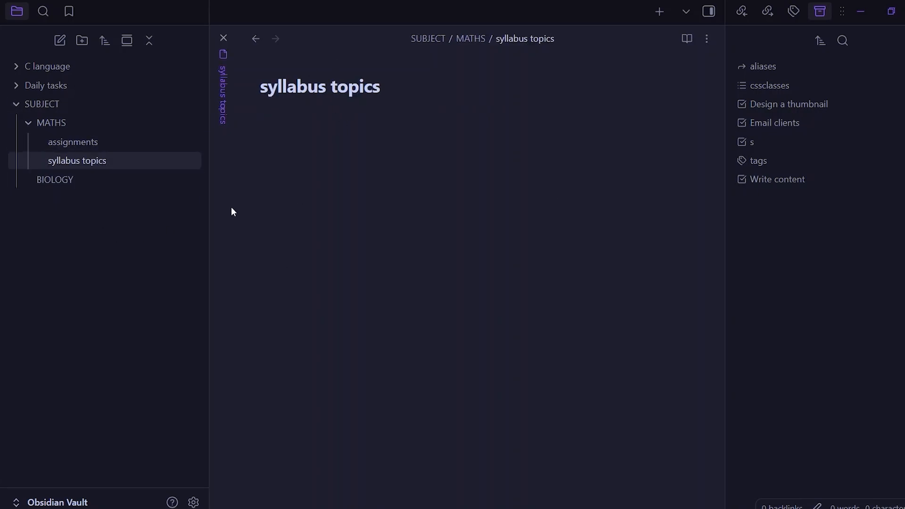
Step: Delete the BIOLOGY note from the SUBJECT folder
{"action": "left_click", "coordinate": [82, 181]}
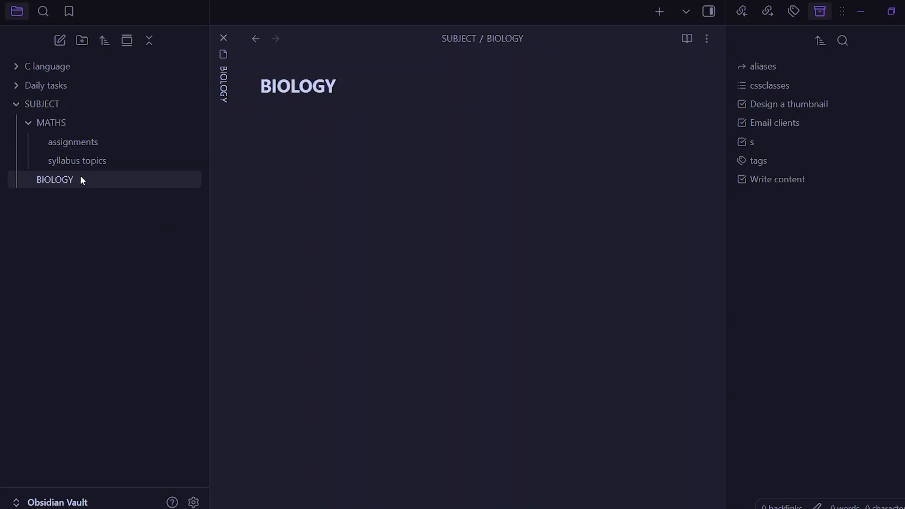
{"action": "right_click", "coordinate": [82, 181]}
{"action": "left_click", "coordinate": [109, 448]}
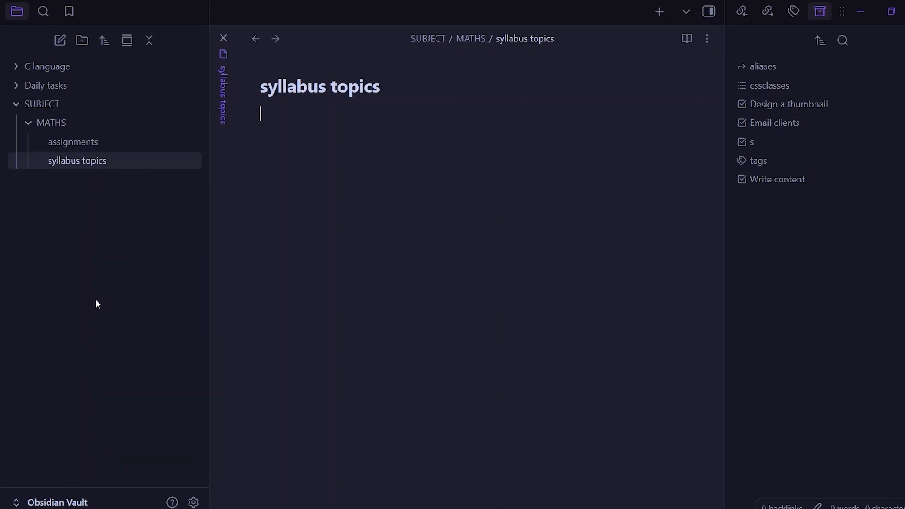
Step: Create a new folder named BIOLOGY at the vault's root level
{"action": "left_click", "coordinate": [53, 100]}
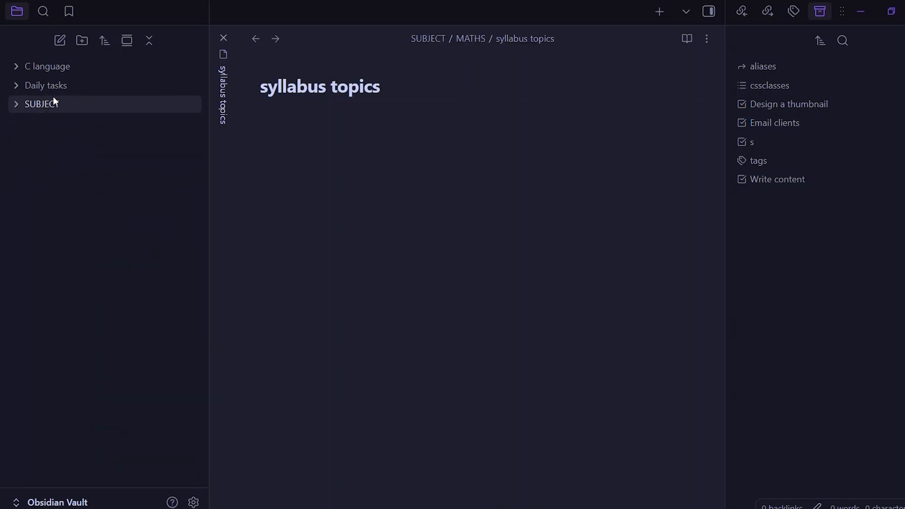
{"action": "left_click", "coordinate": [53, 100]}
{"action": "left_click", "coordinate": [82, 40]}
{"action": "type", "text": "BUI"}
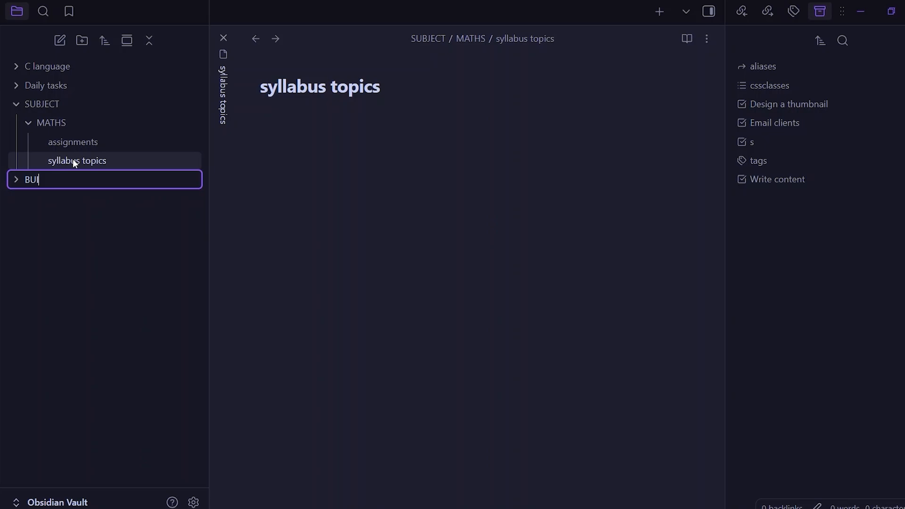
{"action": "key", "text": "BackSpace"}
{"action": "key", "text": "BackSpace"}
{"action": "type", "text": "IOL"}
{"action": "left_click", "coordinate": [131, 325]}
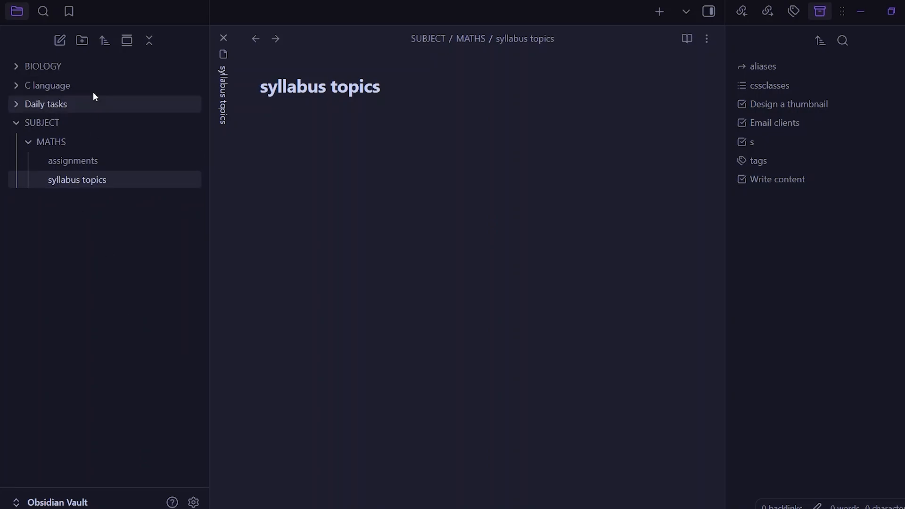
Step: Move the BIOLOGY folder into SUBJECT, then collapse MATHS and close the open syllabus topics note
{"action": "left_click_drag", "start_coordinate": [43, 66], "coordinate": [29, 119]}
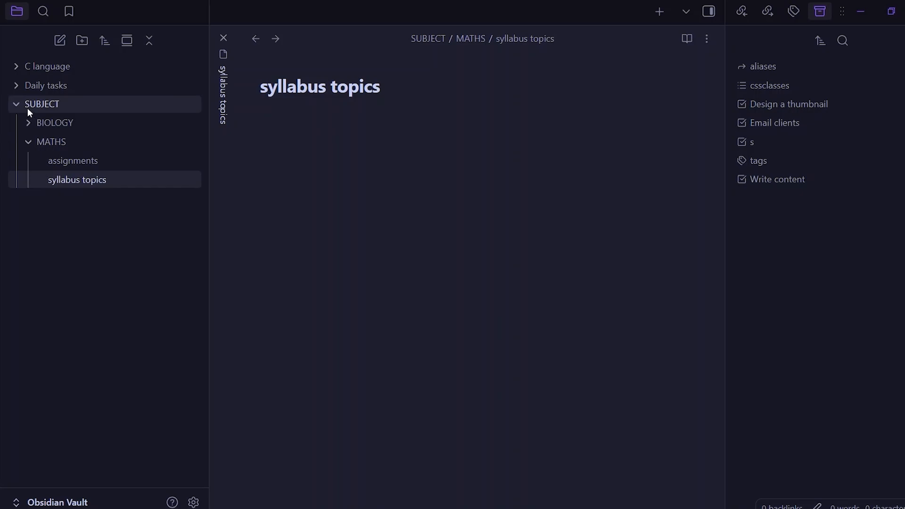
{"action": "left_click", "coordinate": [28, 141]}
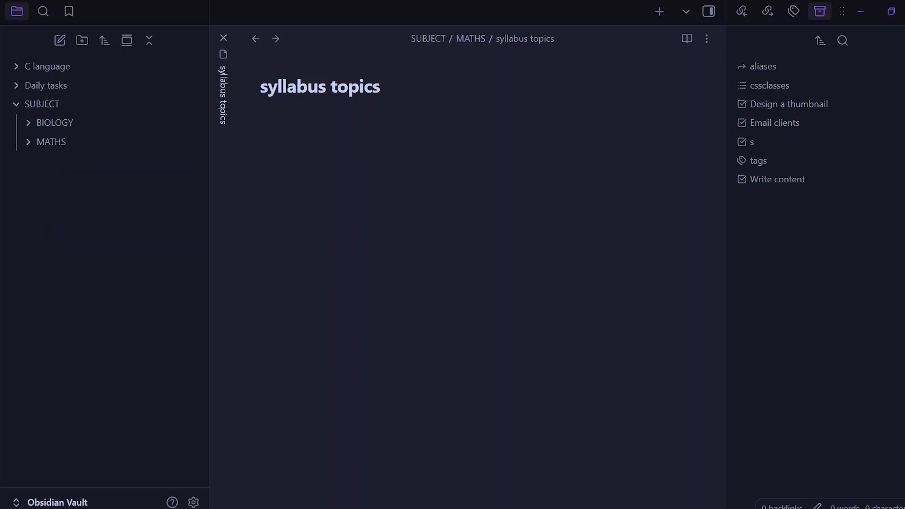
{"action": "left_click", "coordinate": [223, 38]}
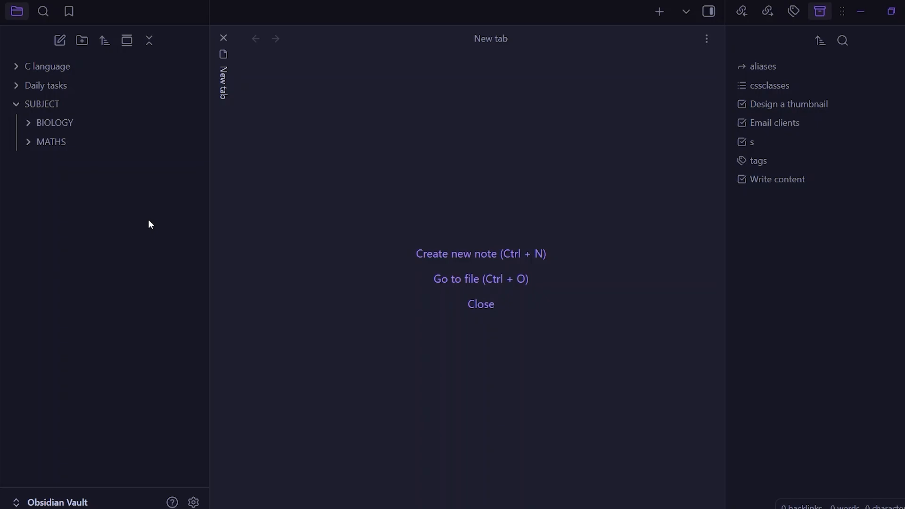
Step: Expand the BIOLOGY and MATHS subfolders and open the assignments note
{"action": "left_click", "coordinate": [66, 124]}
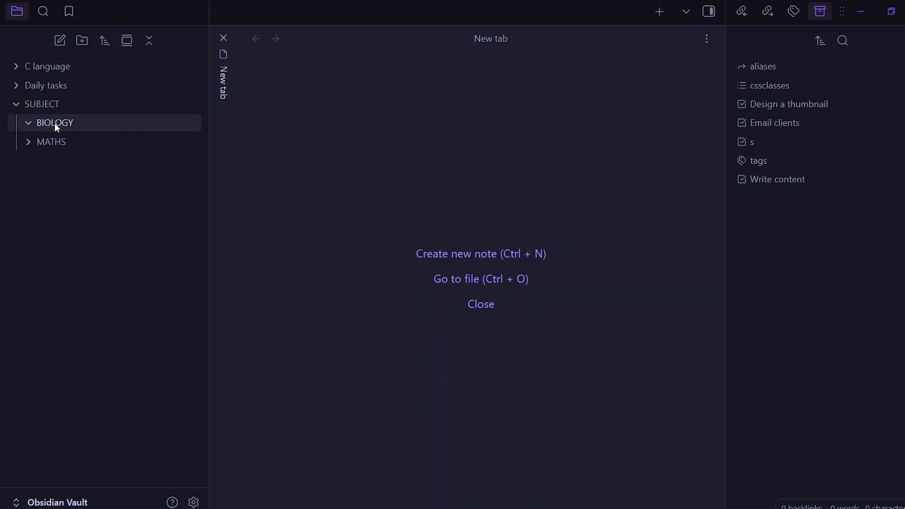
{"action": "left_click", "coordinate": [49, 143]}
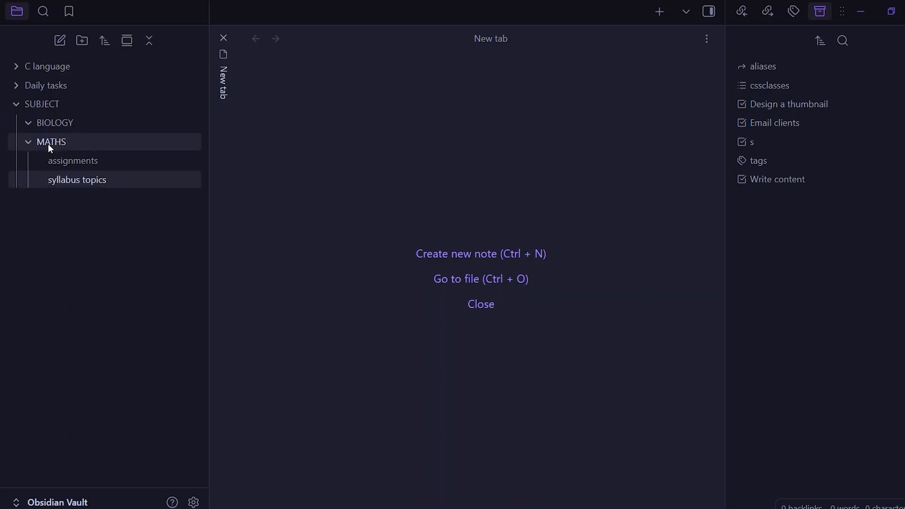
{"action": "left_click", "coordinate": [48, 162]}
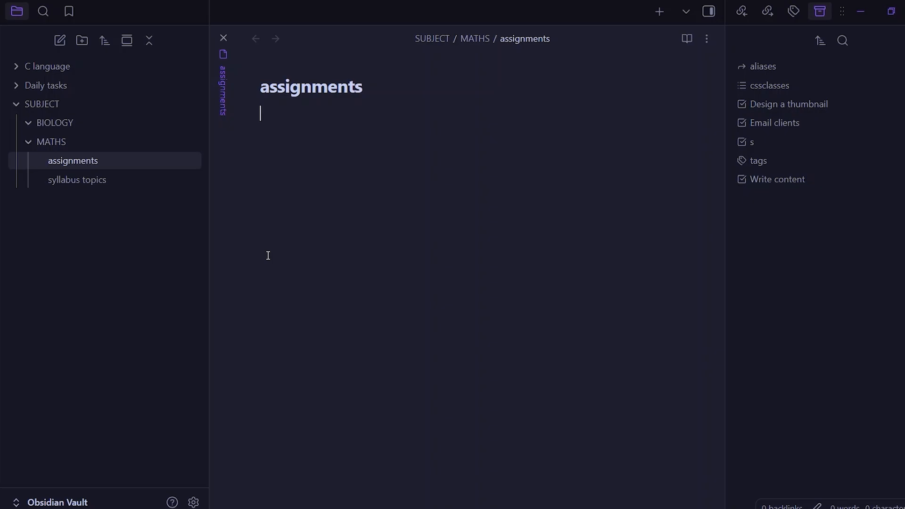
{"action": "left_click", "coordinate": [58, 146]}
{"action": "left_click", "coordinate": [109, 144]}
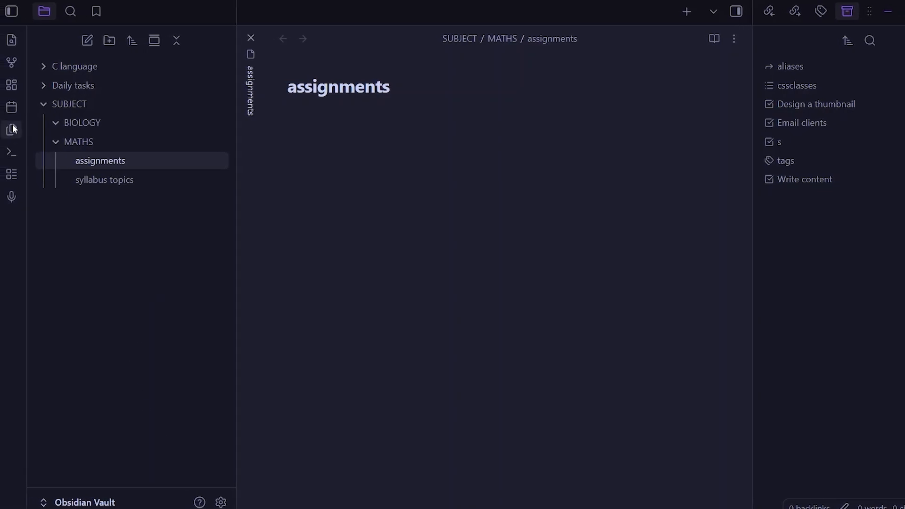
Step: Create a root-level folder named DAILY NOTES and collapse the SUBJECT folder
{"action": "left_click", "coordinate": [109, 40]}
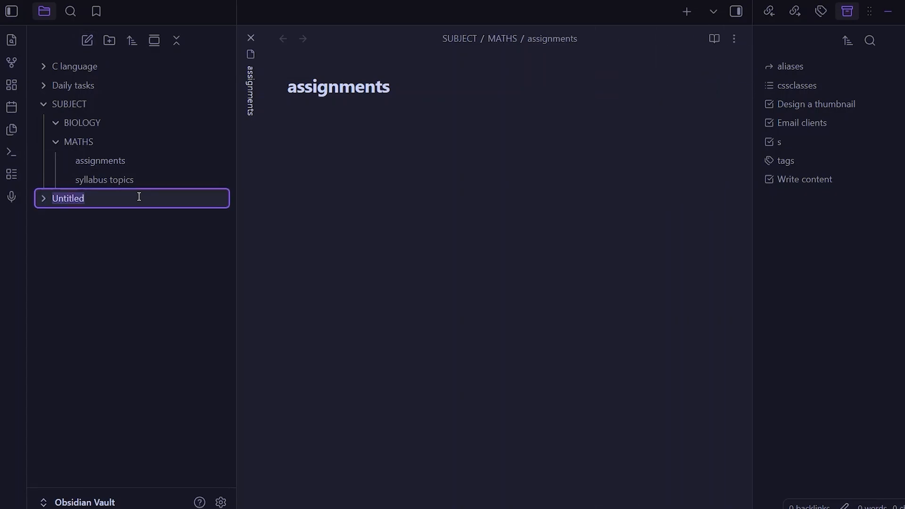
{"action": "key", "text": "BackSpace"}
{"action": "type", "text": "DA"}
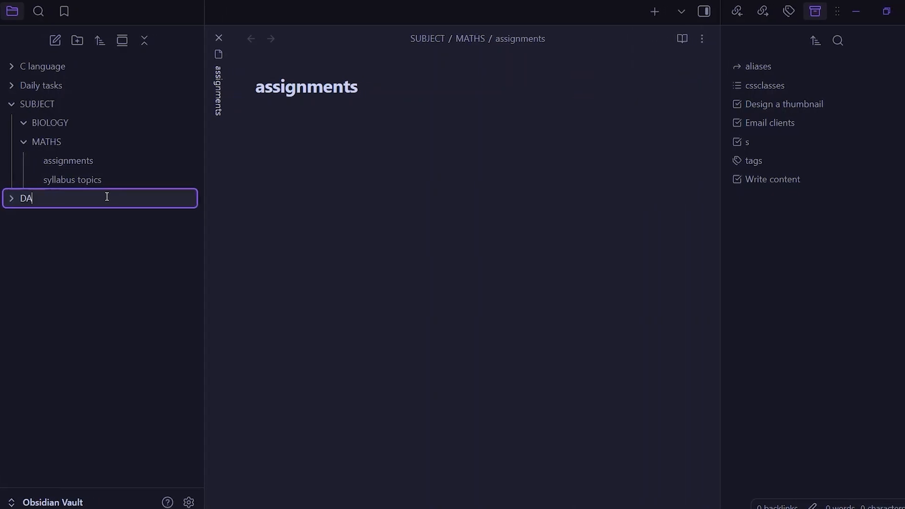
{"action": "type", "text": "ILY NOTES"}
{"action": "left_click", "coordinate": [30, 104]}
{"action": "right_click", "coordinate": [97, 91]}
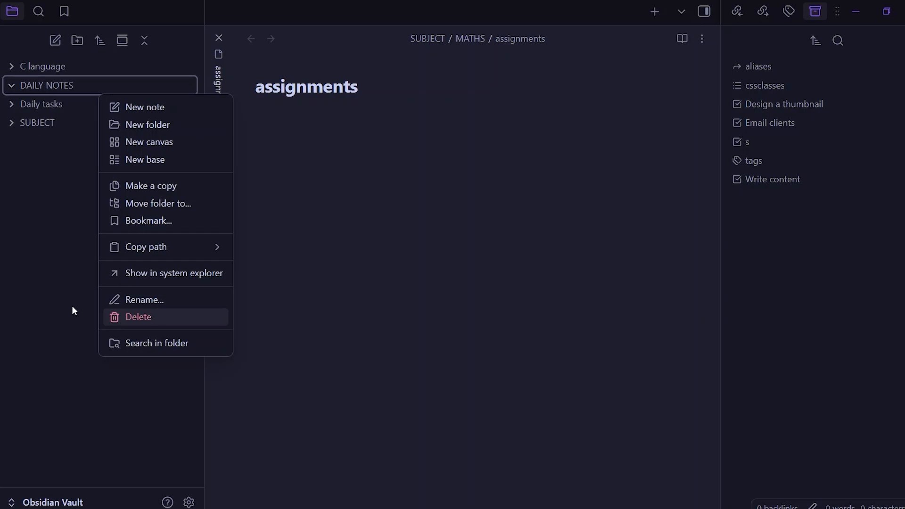
{"action": "key", "text": "Up"}
{"action": "key", "text": "Escape"}
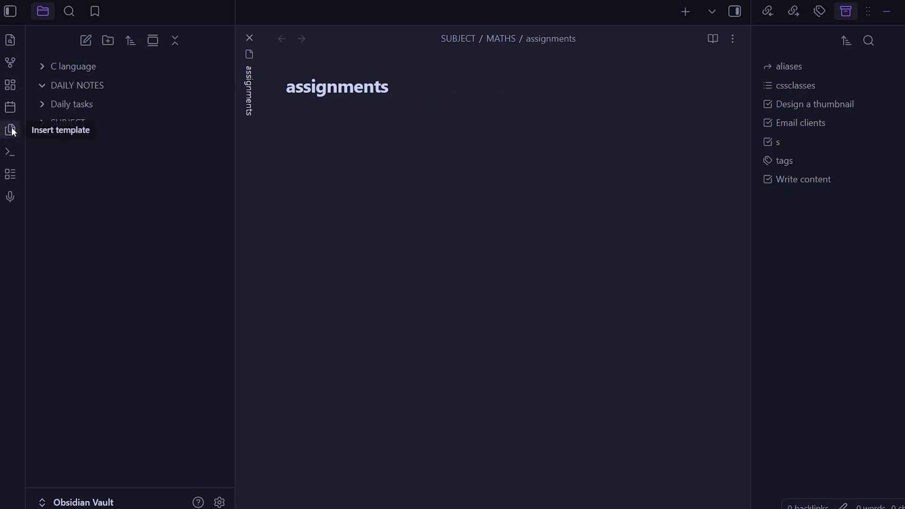
Step: Create today's daily note in the vault
{"action": "left_click", "coordinate": [10, 109]}
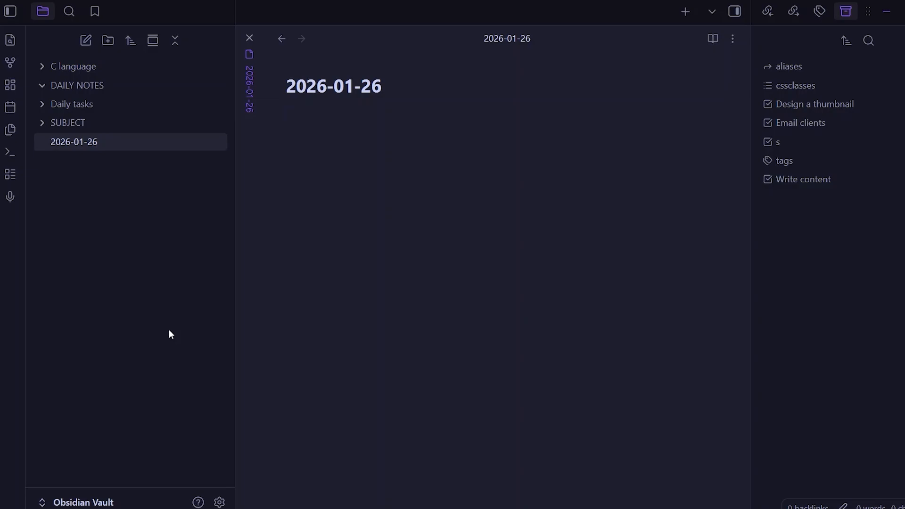
Step: Create a note titled "to-do list" inside the BIOLOGY subfolder of SUBJECT
{"action": "left_click", "coordinate": [66, 124]}
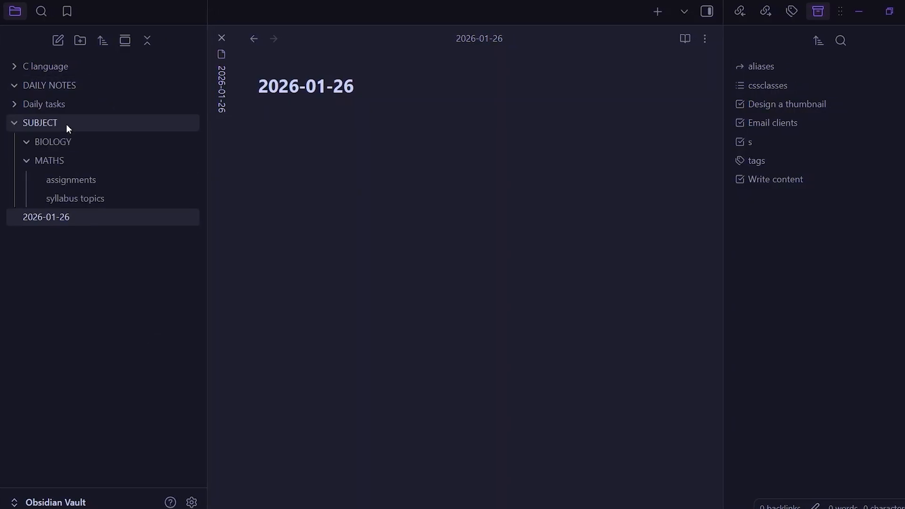
{"action": "right_click", "coordinate": [66, 149]}
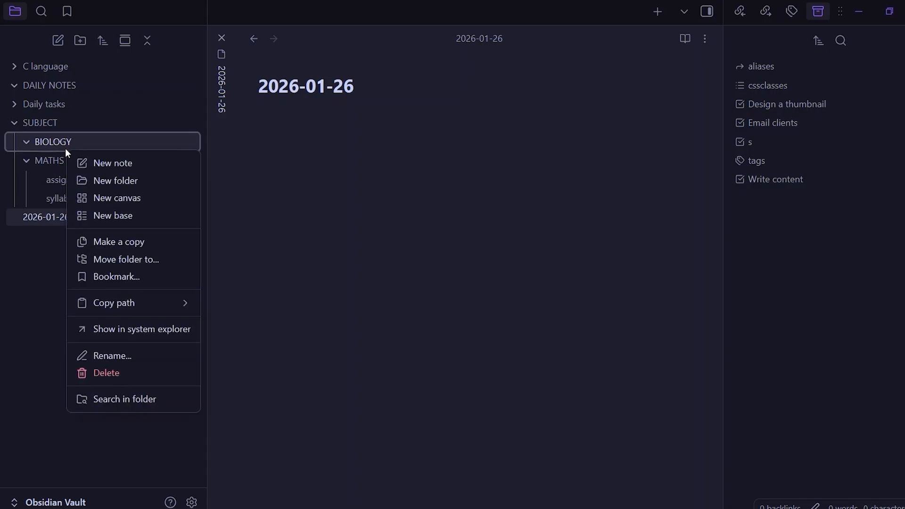
{"action": "left_click", "coordinate": [121, 166]}
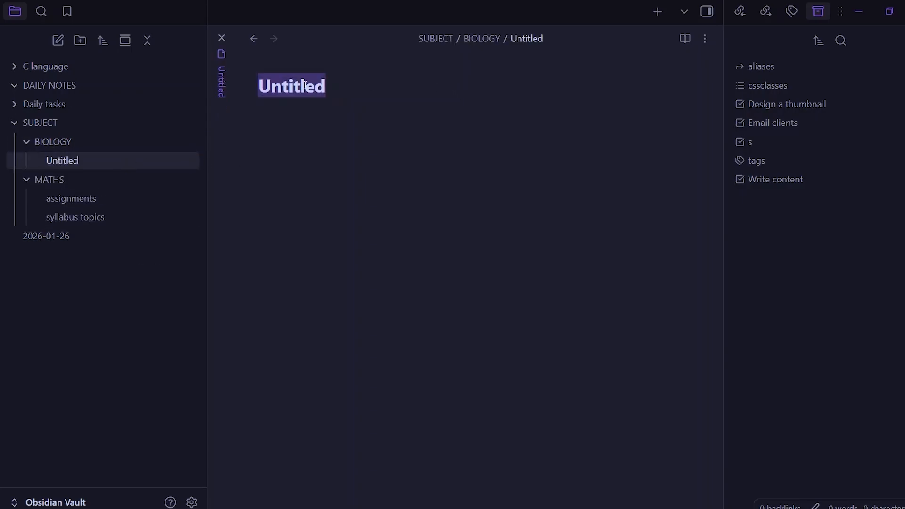
{"action": "key", "text": "BackSpace"}
{"action": "type", "text": "to-do list"}
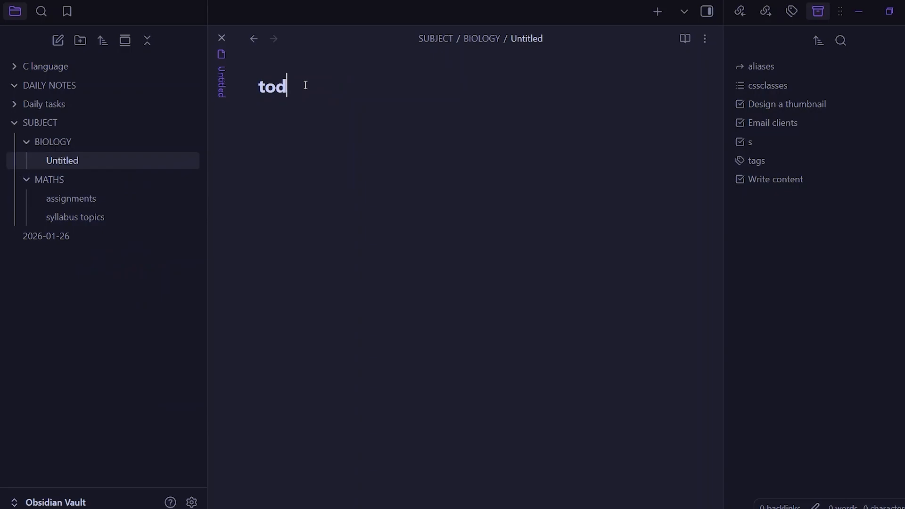
{"action": "key", "text": "Return"}
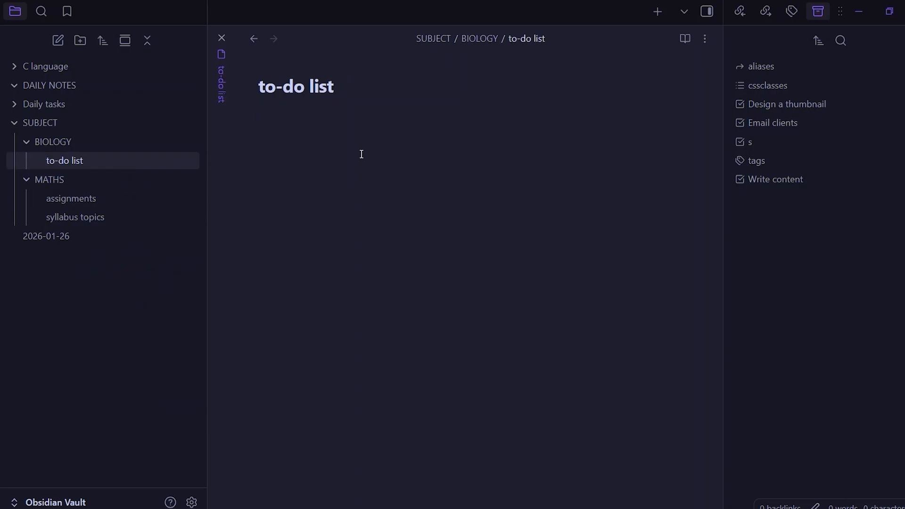
Step: Add a checkbox task "revise chapter 3" to the to-do list note and mark it as completed
{"action": "type", "text": "/"}
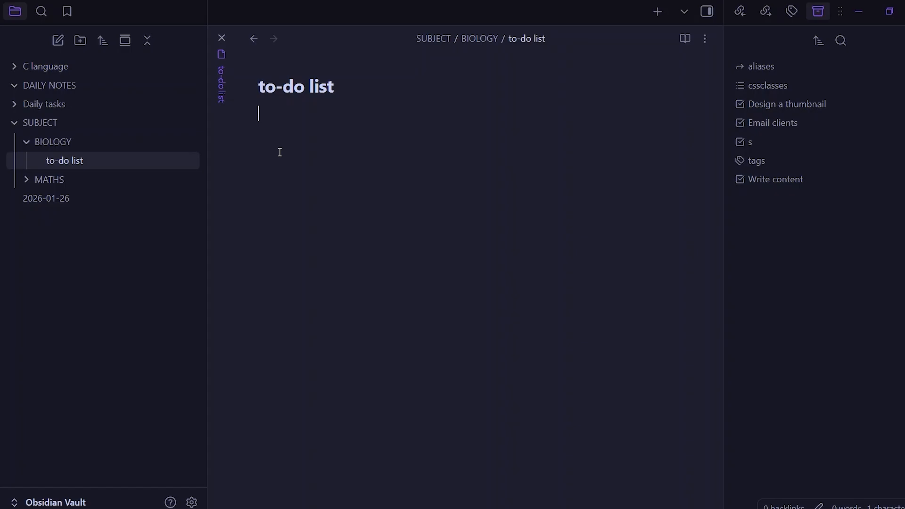
{"action": "type", "text": "-"}
{"action": "type", "text": " ["}
{"action": "type", "text": "["}
{"action": "type", "text": "revi"}
{"action": "type", "text": "se ch"}
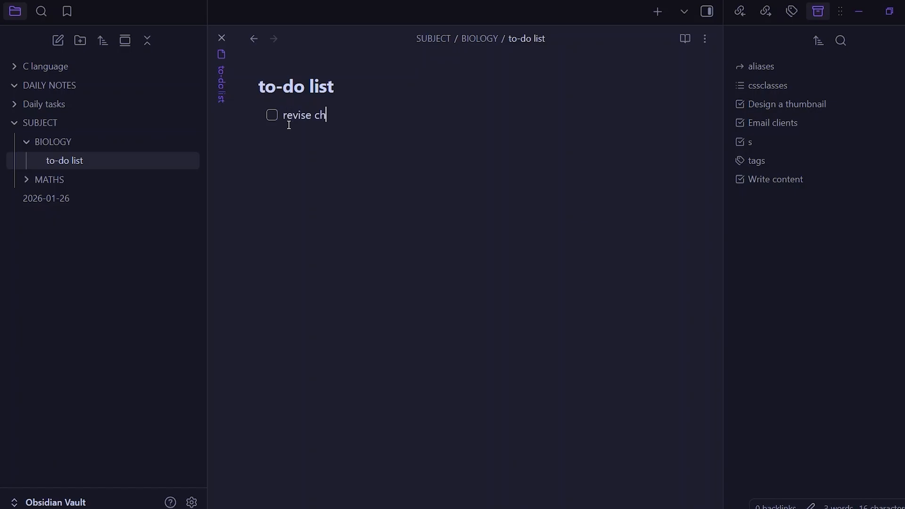
{"action": "type", "text": "apter 3"}
{"action": "key", "text": "Return"}
{"action": "left_click", "coordinate": [272, 115]}
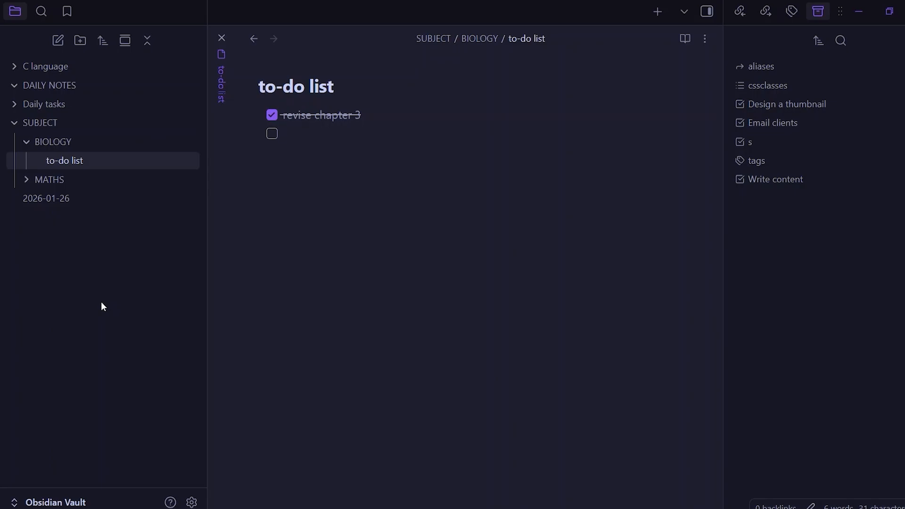
Step: Create a root-level folder named REVISION
{"action": "left_click", "coordinate": [81, 44]}
{"action": "type", "text": "REVISION"}
{"action": "key", "text": "Return"}
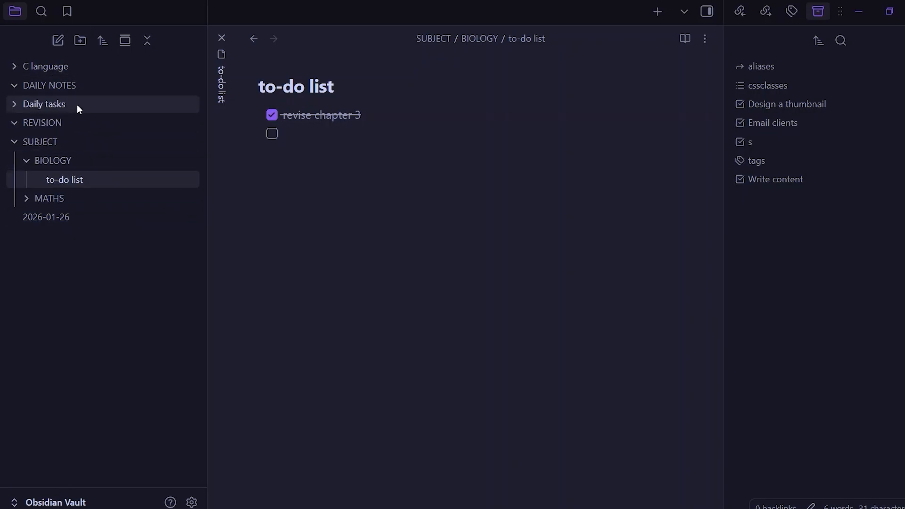
Step: Create a note titled "key concepts" inside the REVISION folder
{"action": "left_click", "coordinate": [78, 117]}
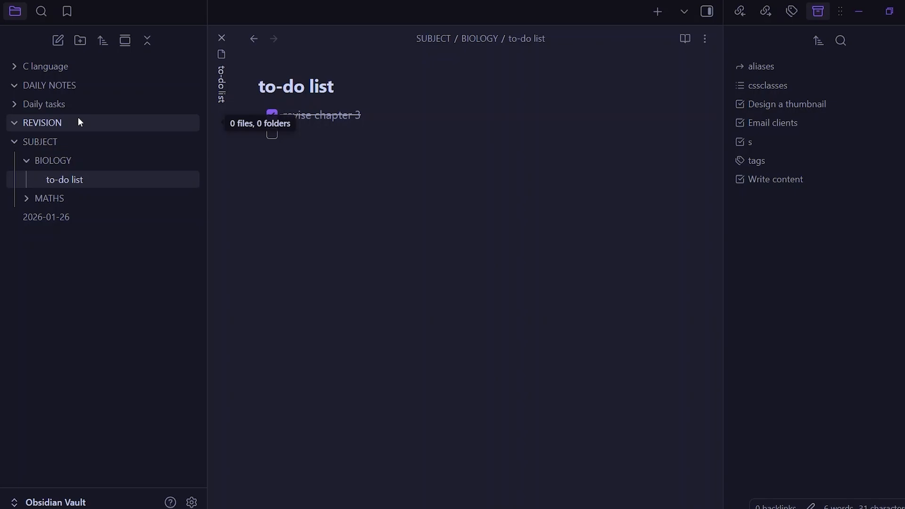
{"action": "right_click", "coordinate": [79, 121]}
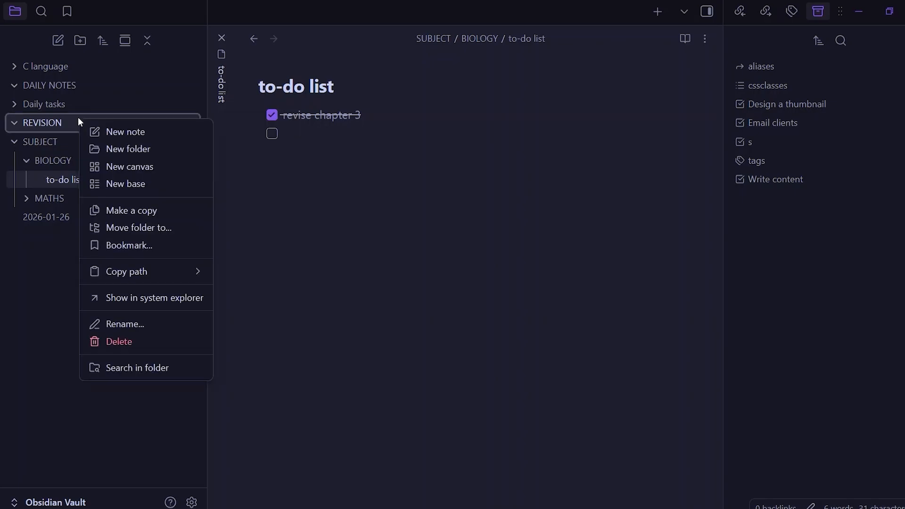
{"action": "left_click", "coordinate": [115, 132]}
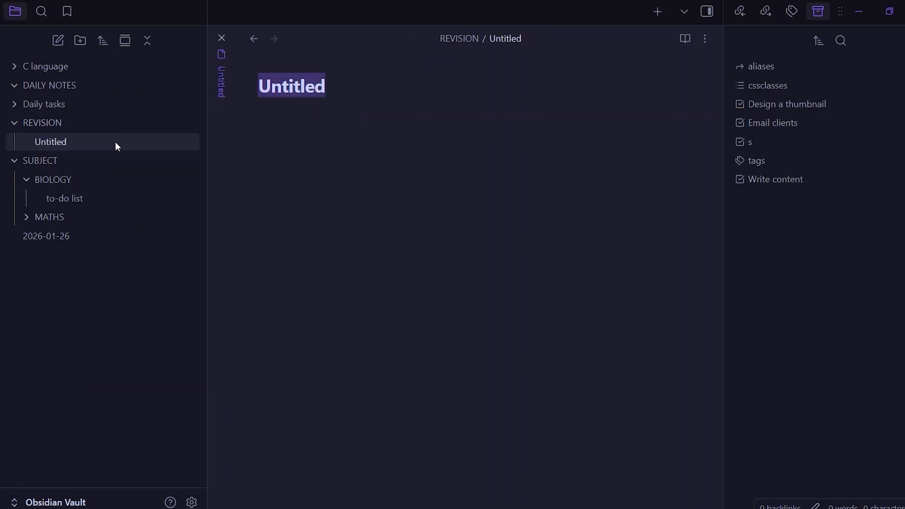
{"action": "key", "text": "Return"}
{"action": "left_click_drag", "start_coordinate": [332, 75], "coordinate": [222, 55]}
{"action": "key", "text": "BackSpace"}
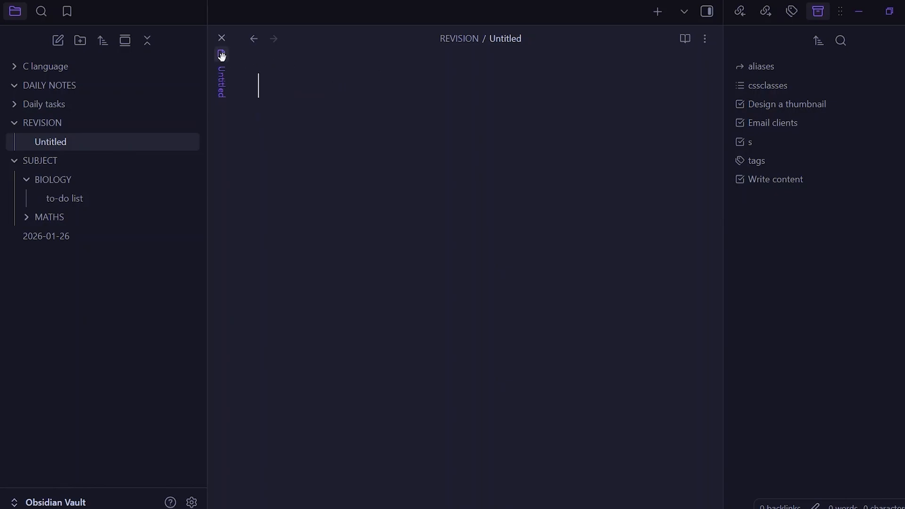
{"action": "type", "text": "key concept"}
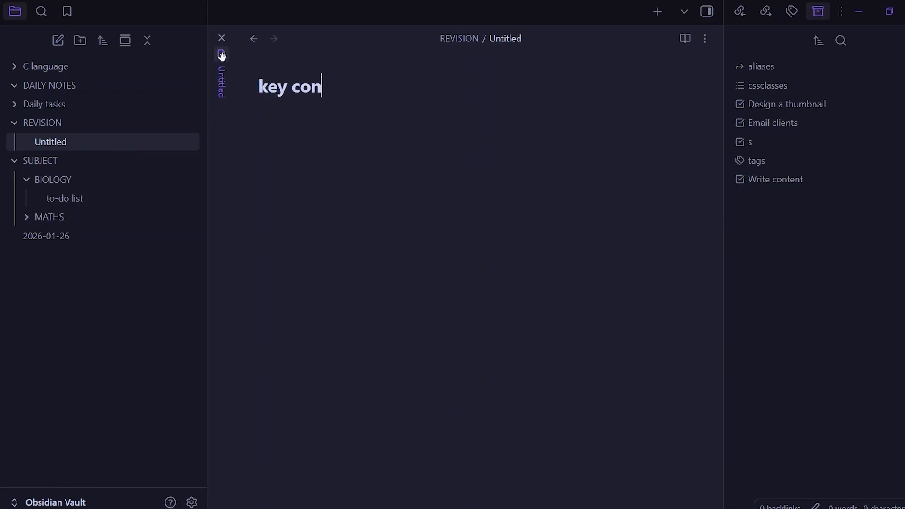
{"action": "type", "text": "s"}
{"action": "key", "text": "Return"}
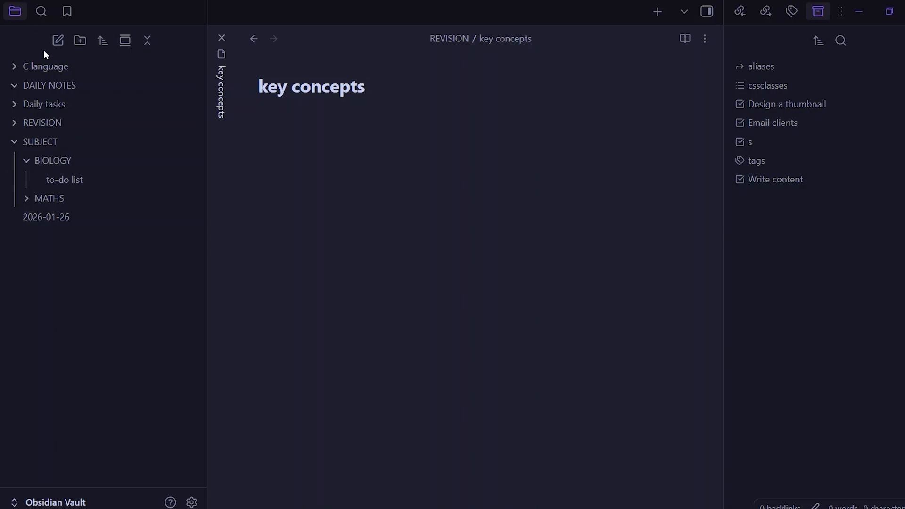
Step: Open the "What is Dev C++" note in the C language folder and follow its link to the Introduction note
{"action": "left_click", "coordinate": [59, 70]}
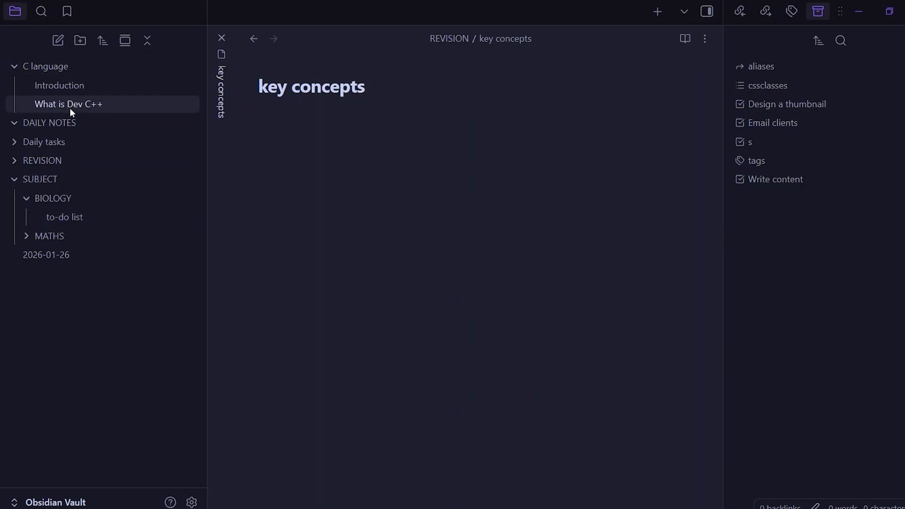
{"action": "left_click", "coordinate": [69, 108]}
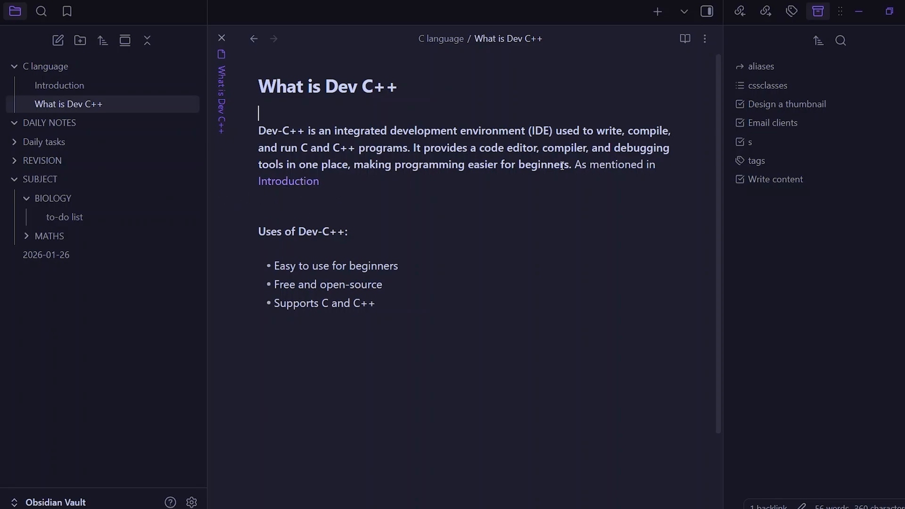
{"action": "left_click", "coordinate": [298, 183]}
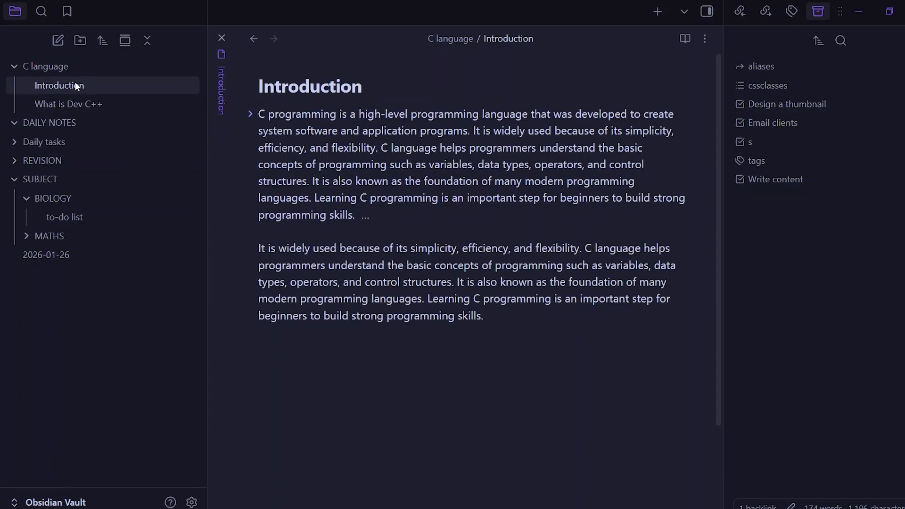
Step: Collapse the SUBJECT folder and insert an internal link to the "syllabus topics" note at the end of the Introduction note
{"action": "left_click", "coordinate": [28, 178]}
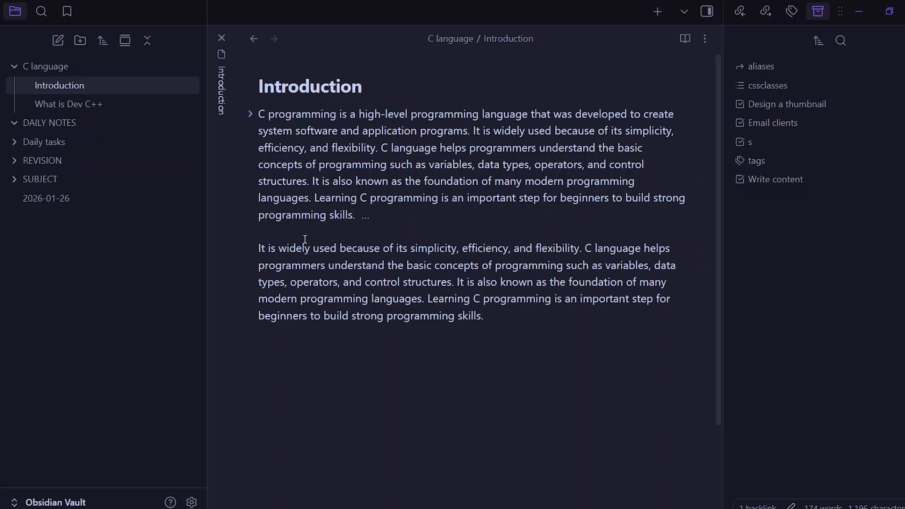
{"action": "left_click", "coordinate": [506, 314]}
{"action": "type", "text": "[["}
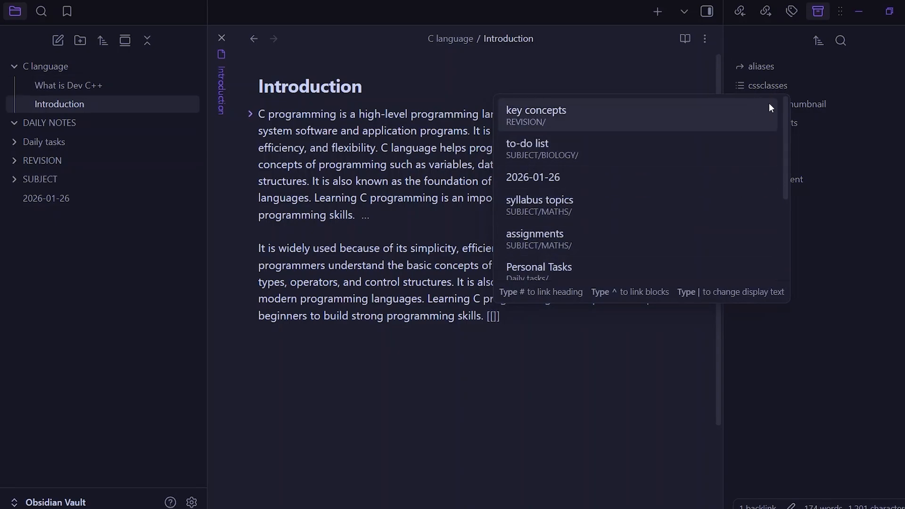
{"action": "left_click_drag", "start_coordinate": [788, 137], "coordinate": [781, 211]}
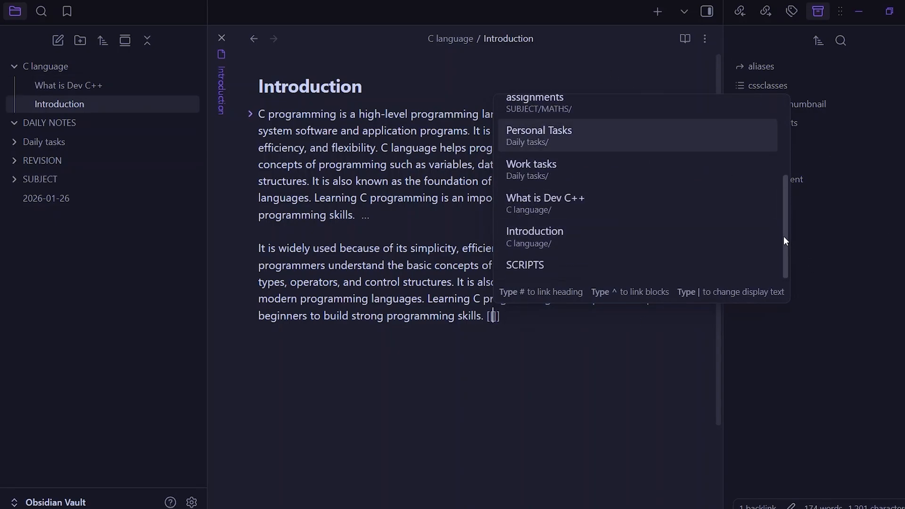
{"action": "scroll", "coordinate": [783, 239], "scroll_direction": "up", "scroll_amount": 3}
{"action": "key", "text": "Down"}
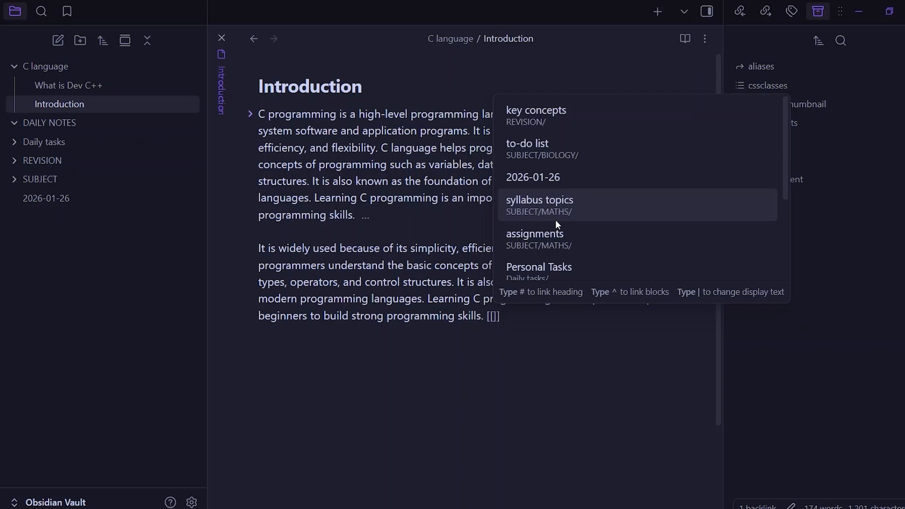
{"action": "left_click", "coordinate": [643, 215]}
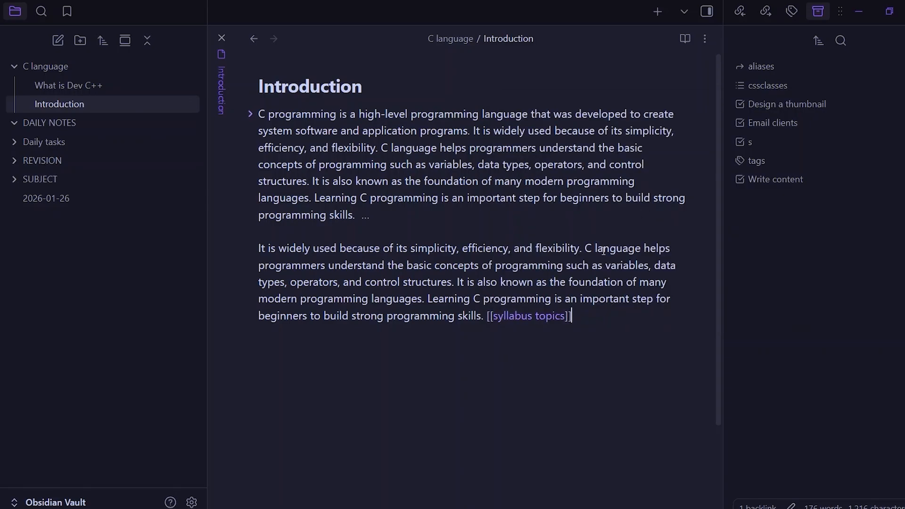
{"action": "key", "text": "Return"}
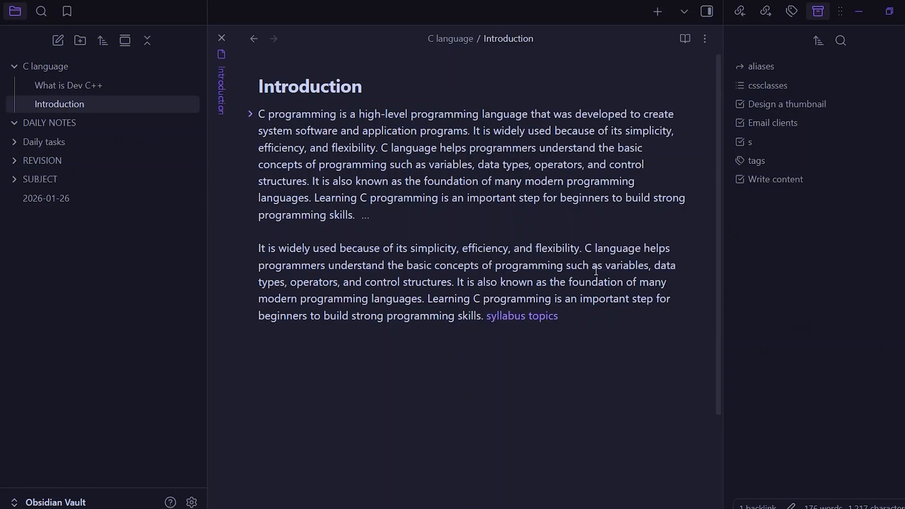
Step: Follow the new link to the syllabus topics note, and open the graph view to examine the connections between notes
{"action": "left_click", "coordinate": [531, 315]}
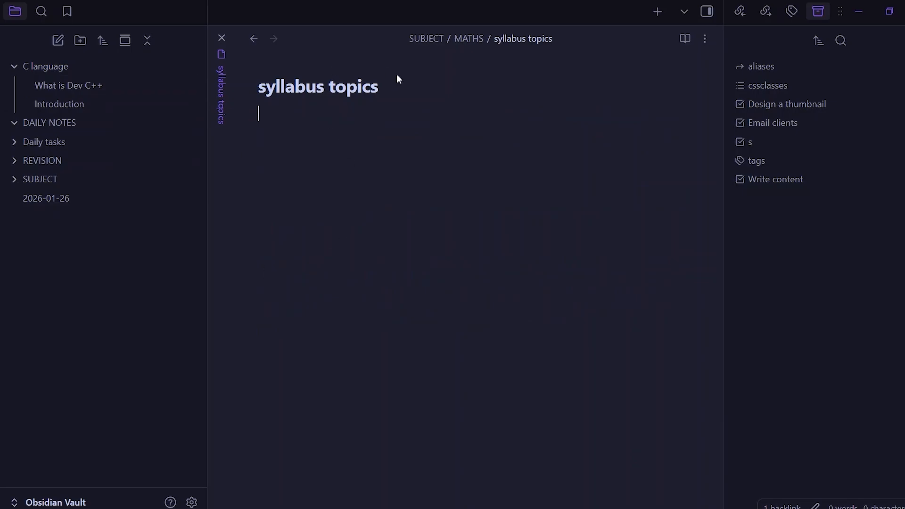
{"action": "left_click", "coordinate": [9, 62]}
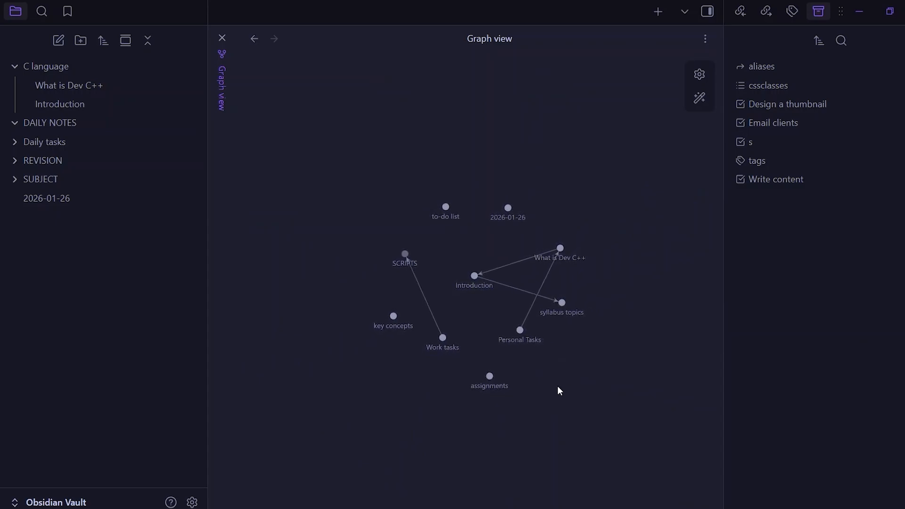
{"action": "scroll", "coordinate": [558, 390], "scroll_direction": "up", "scroll_amount": 3}
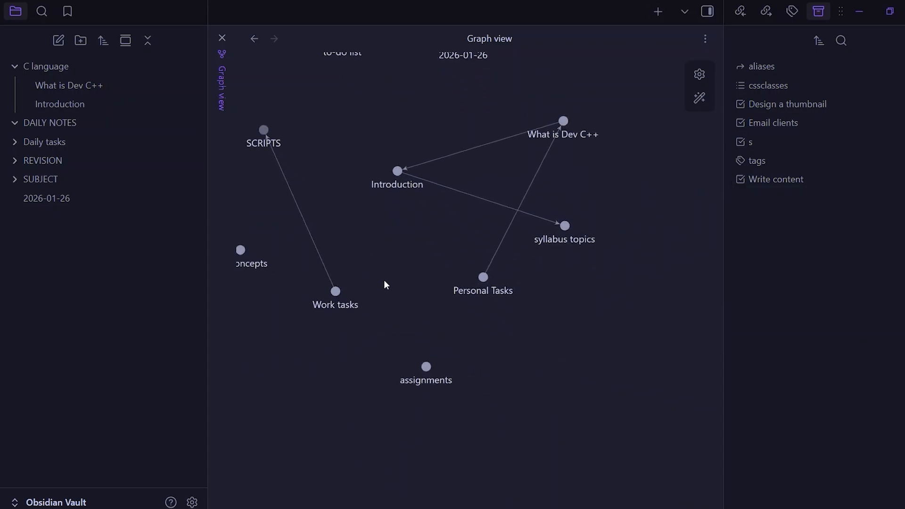